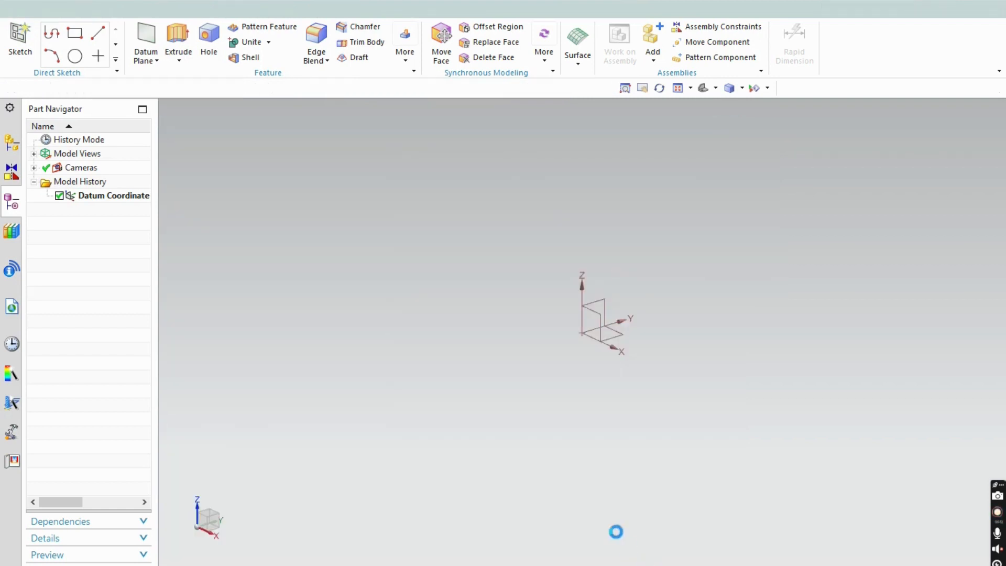
Step: Create a sketch on the YZ datum plane and consult the flange reference drawing in the browser
click(19, 35)
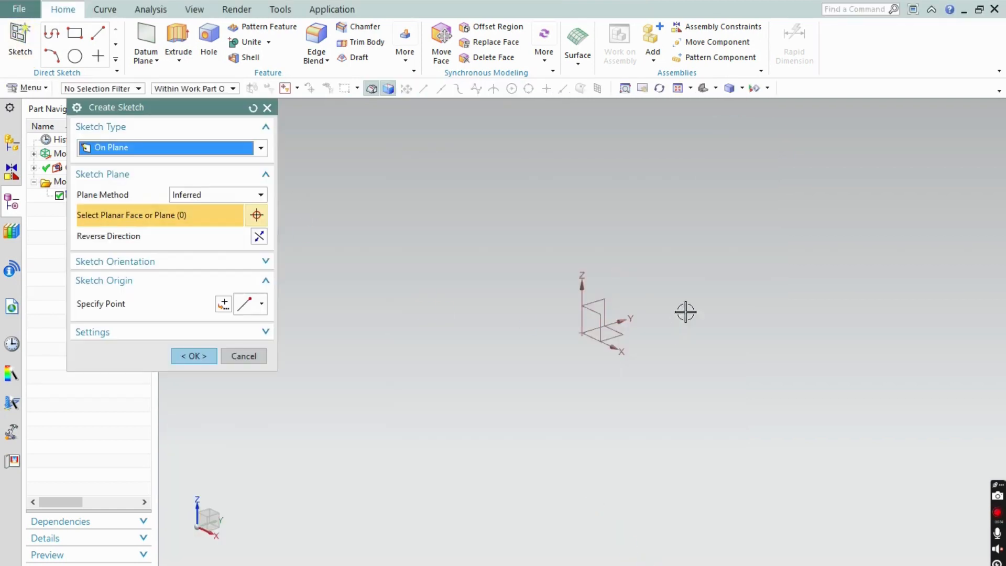
click(189, 357)
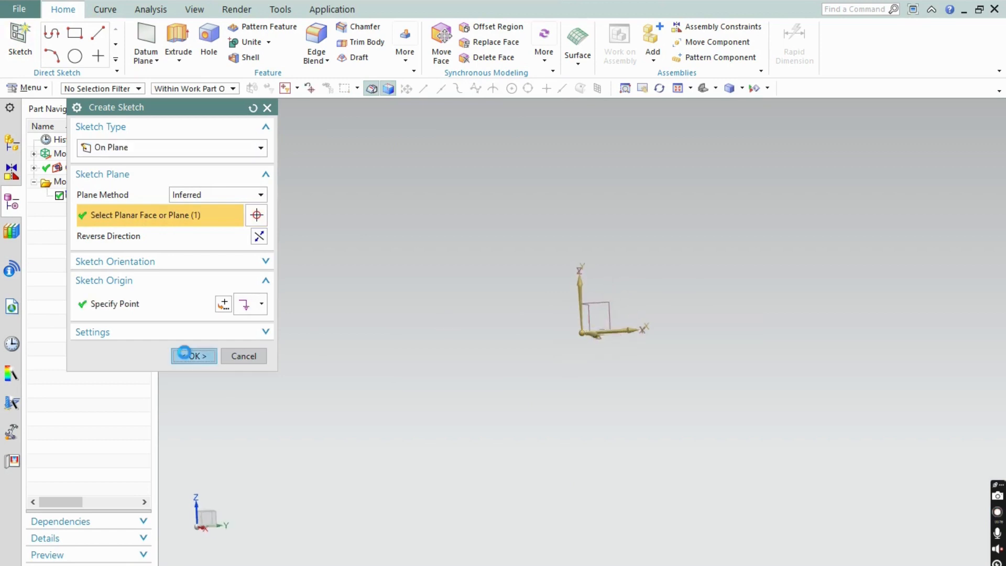
key(alt+Tab)
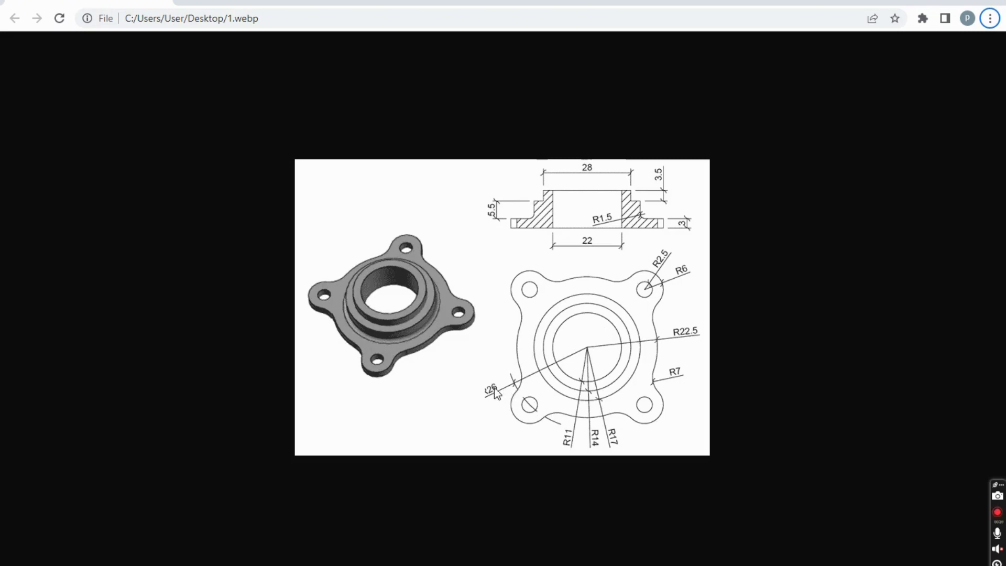
key(alt+Tab)
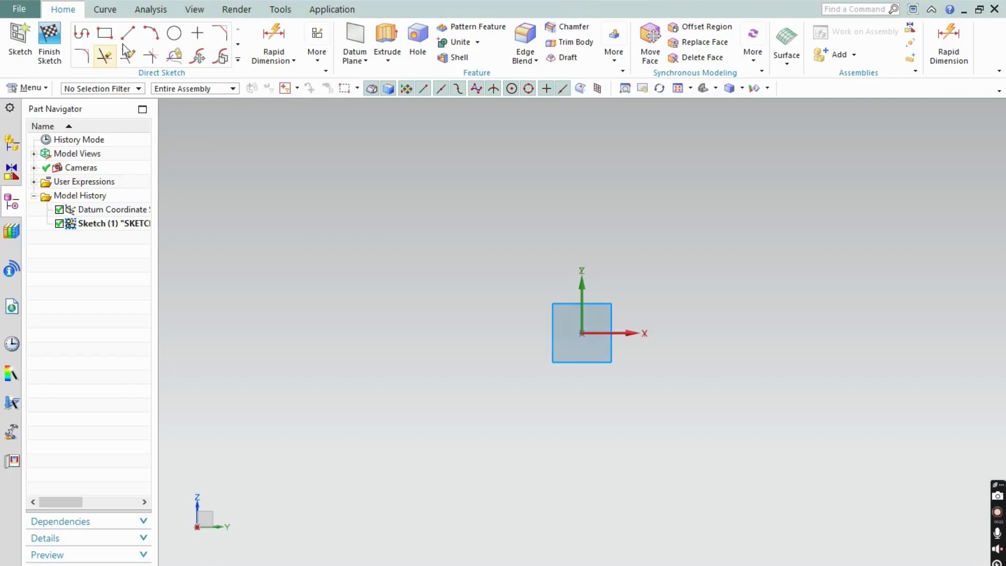
Step: Draw a circle with a diameter of 26 centred on the sketch origin
click(173, 34)
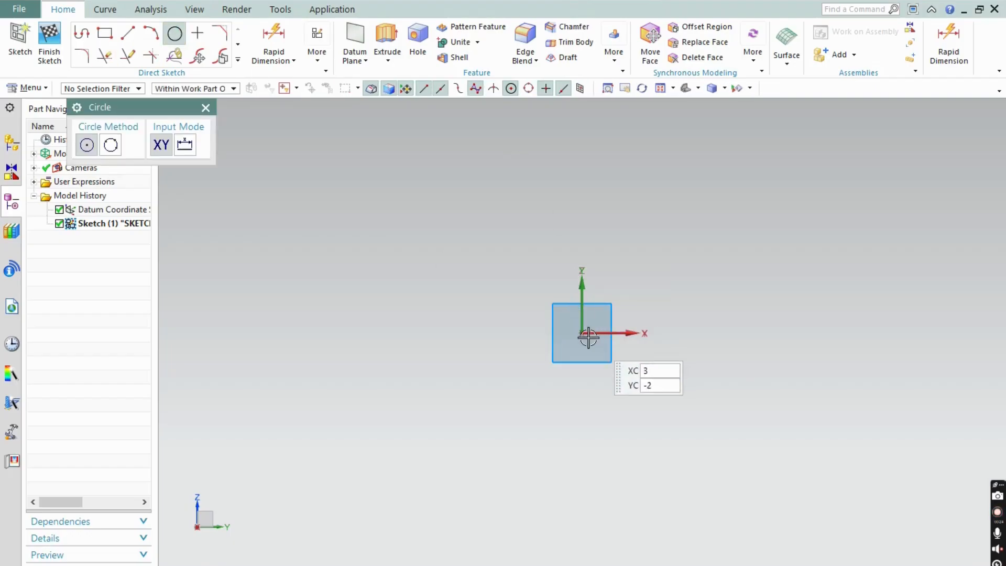
click(582, 333)
text(26)
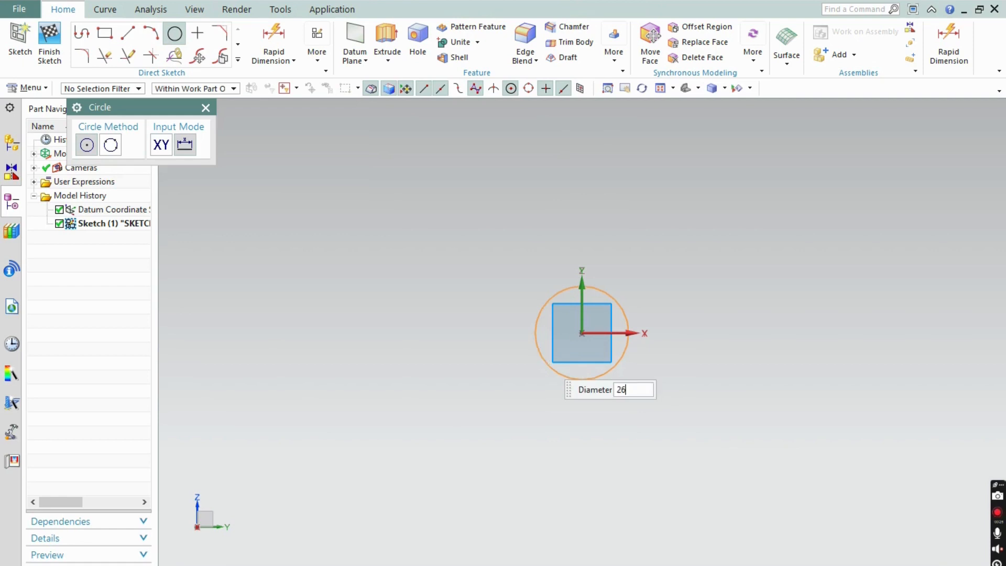
key(Return)
text(-7)
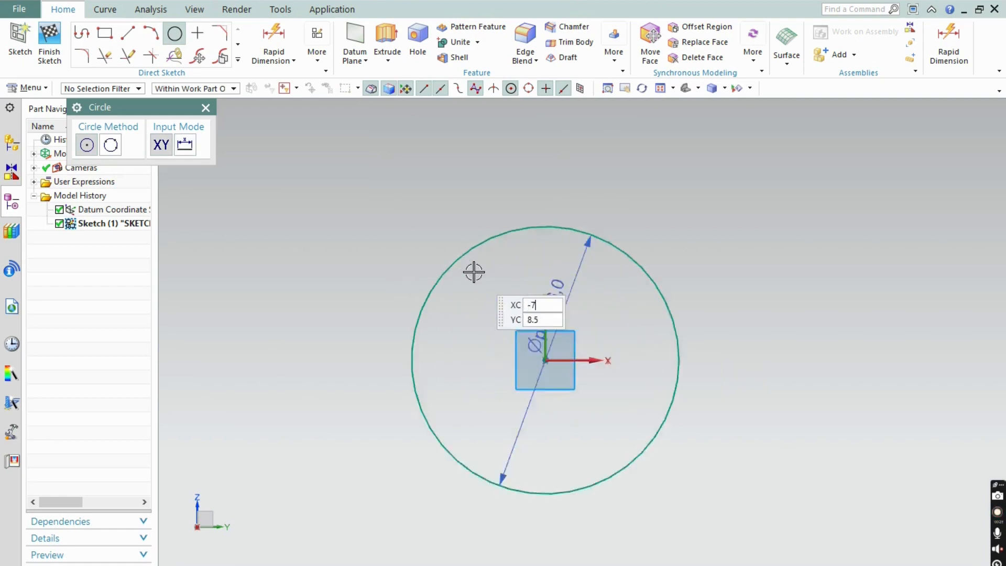
scroll(461, 272, up, 3)
scroll(436, 261, down, 4)
scroll(482, 351, up, 2)
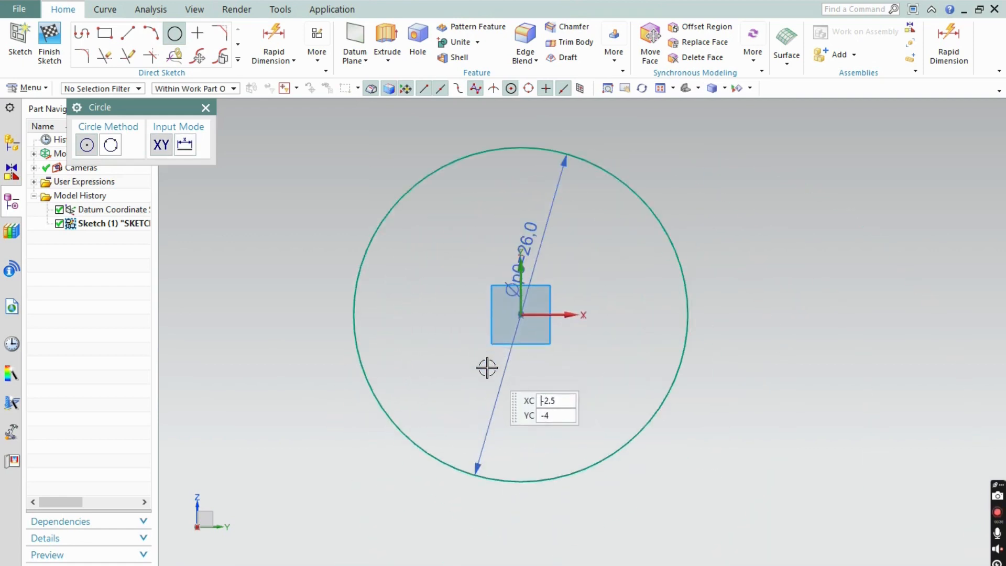
Step: Check the reference drawing in the browser and draw a concentric circle of diameter 22.5 at the sketch origin
key(alt+Tab)
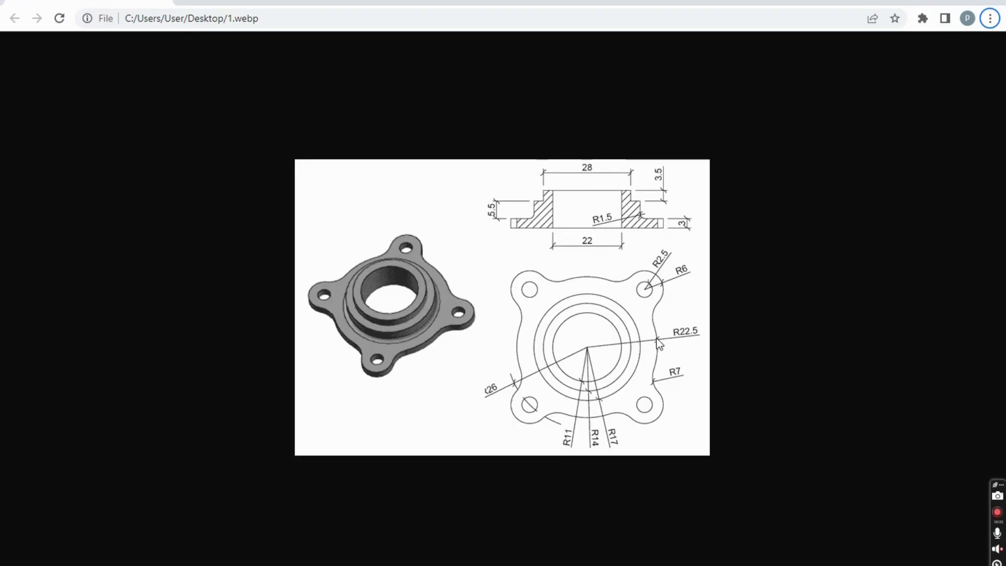
key(alt+Tab)
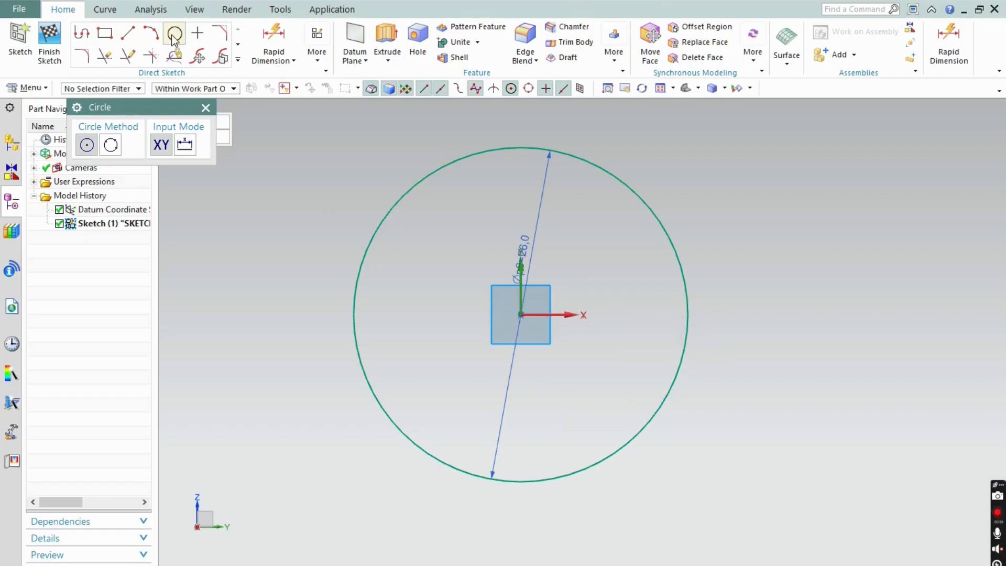
click(521, 314)
key(alt+Tab)
key(alt+Tab)
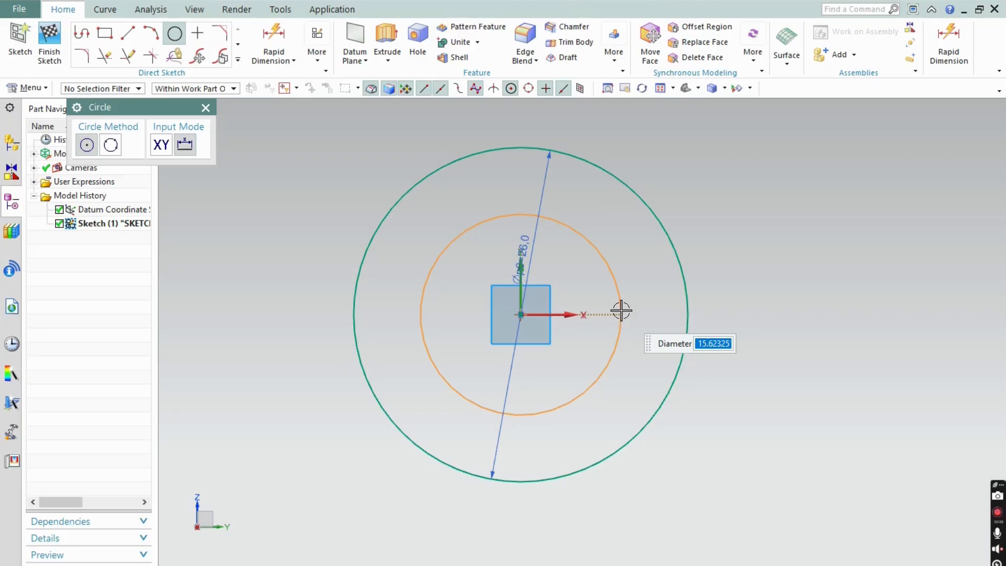
text(22.5)
key(Return)
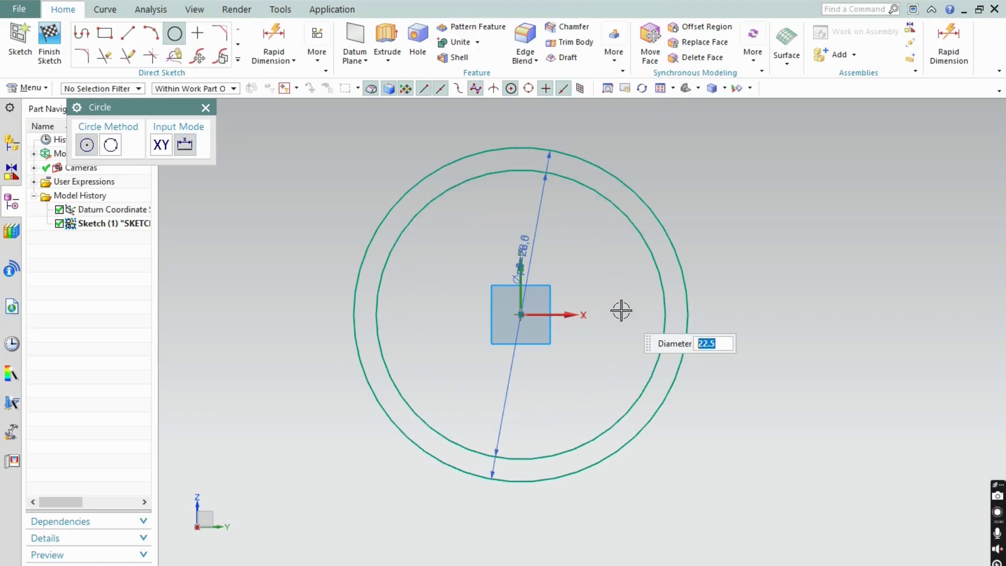
Step: Consult the reference drawing and draw a helper line from the origin at 45 degrees, about 19.5 long, crossing both circles
key(alt+Tab)
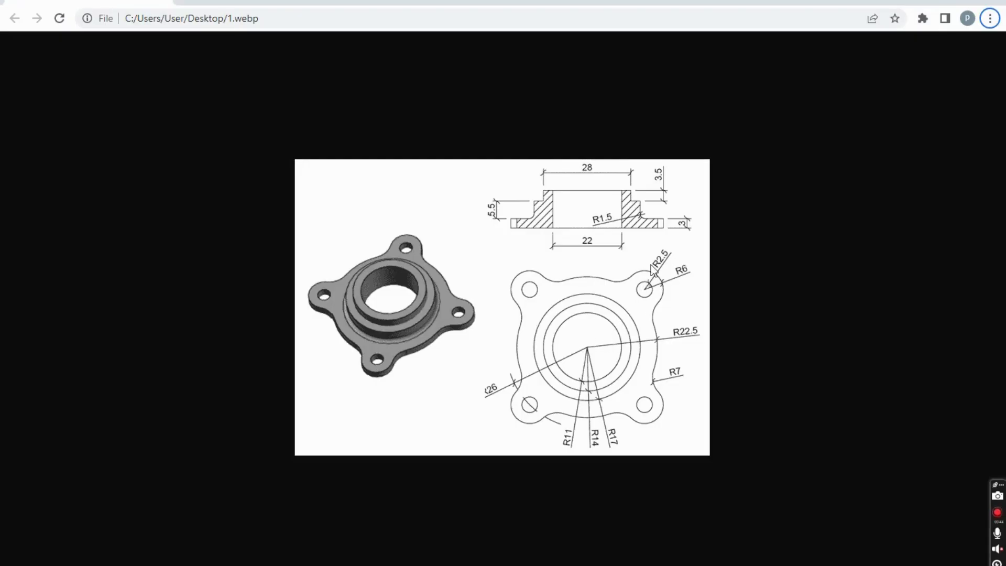
key(alt+Tab)
key(l)
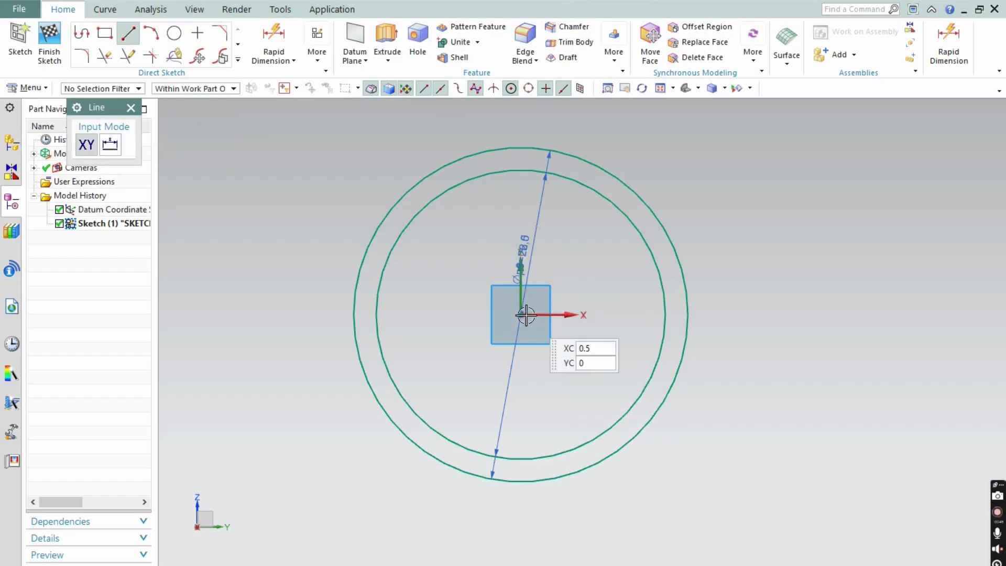
click(524, 315)
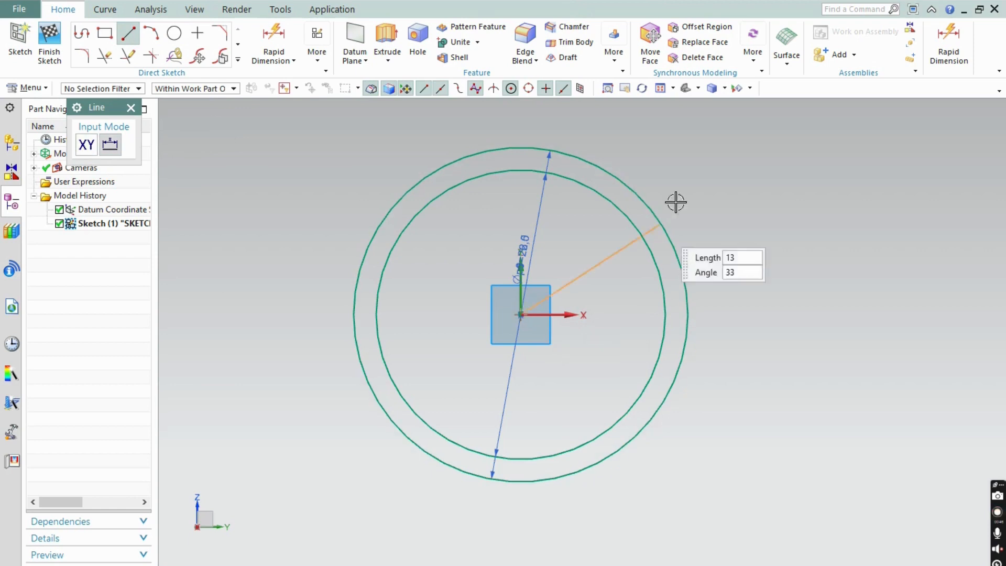
click(711, 153)
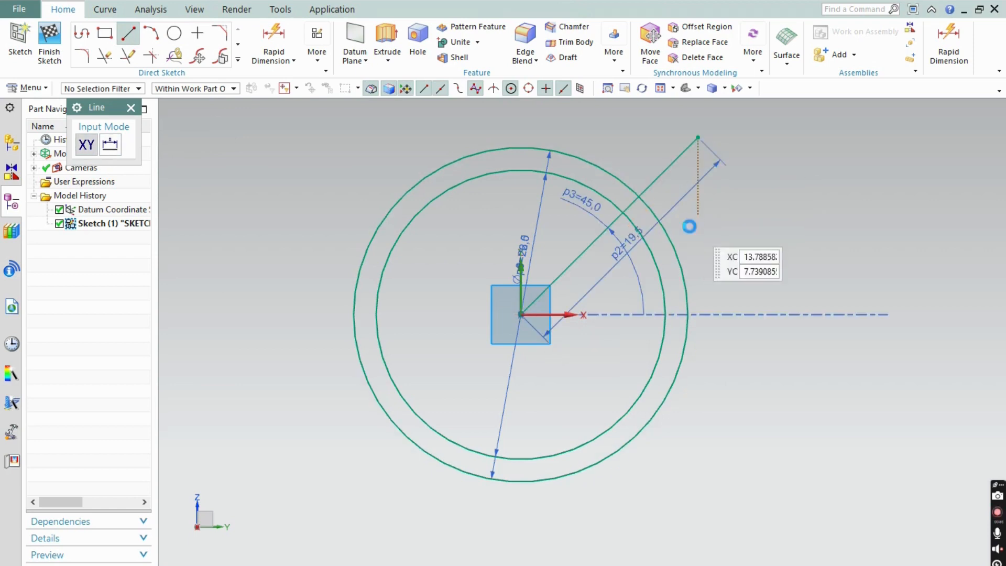
key(Escape)
Step: Check the lug dimensions in the reference drawing and draw a circle of diameter 6 where the 45-degree line crosses the outer circle
key(alt+Tab)
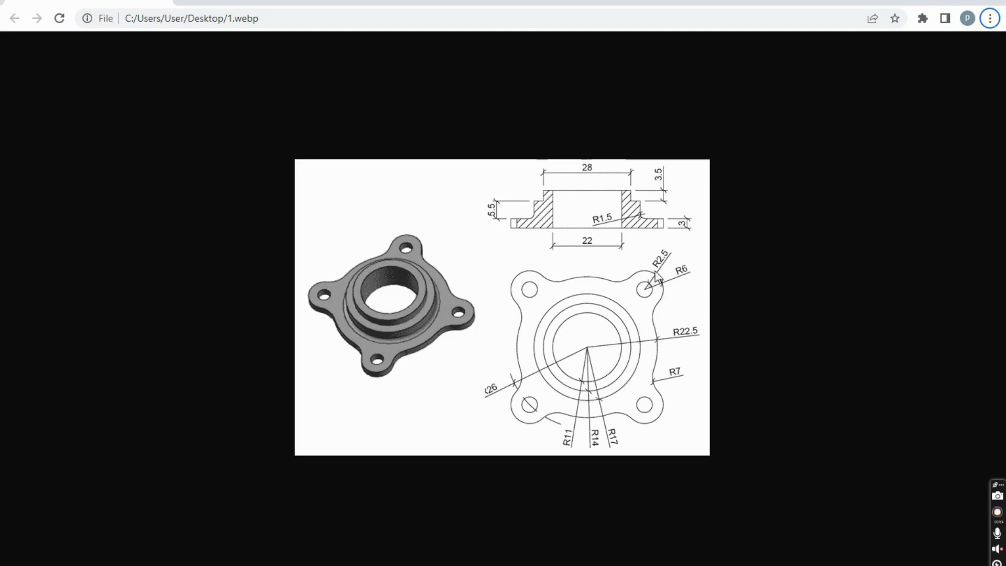
key(alt+Tab)
click(174, 33)
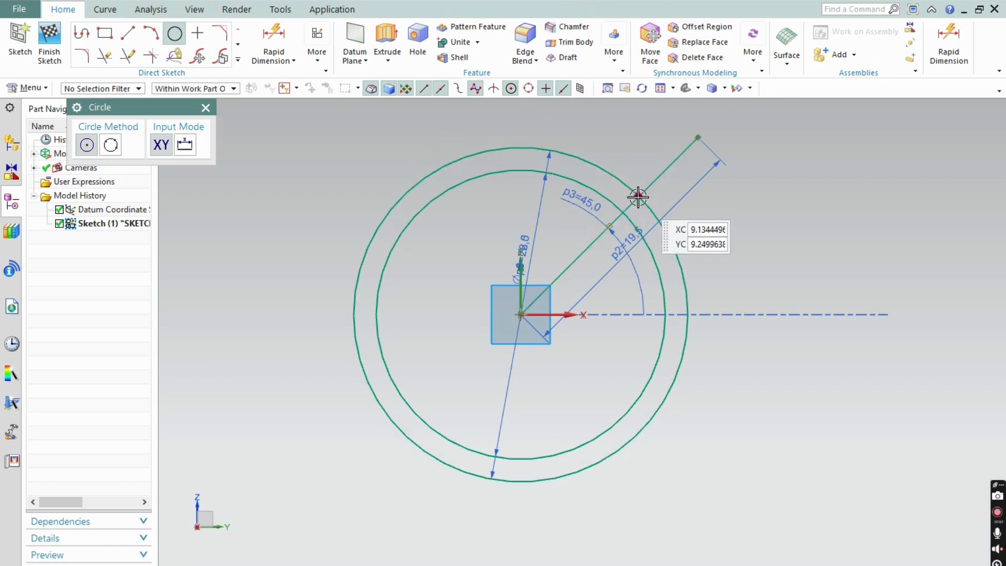
scroll(640, 196, up, 3)
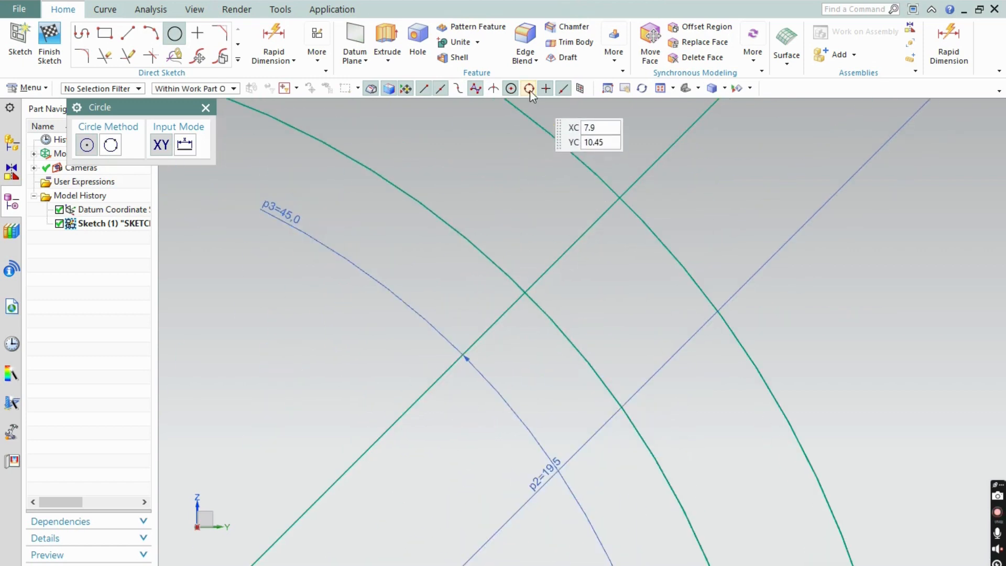
click(620, 198)
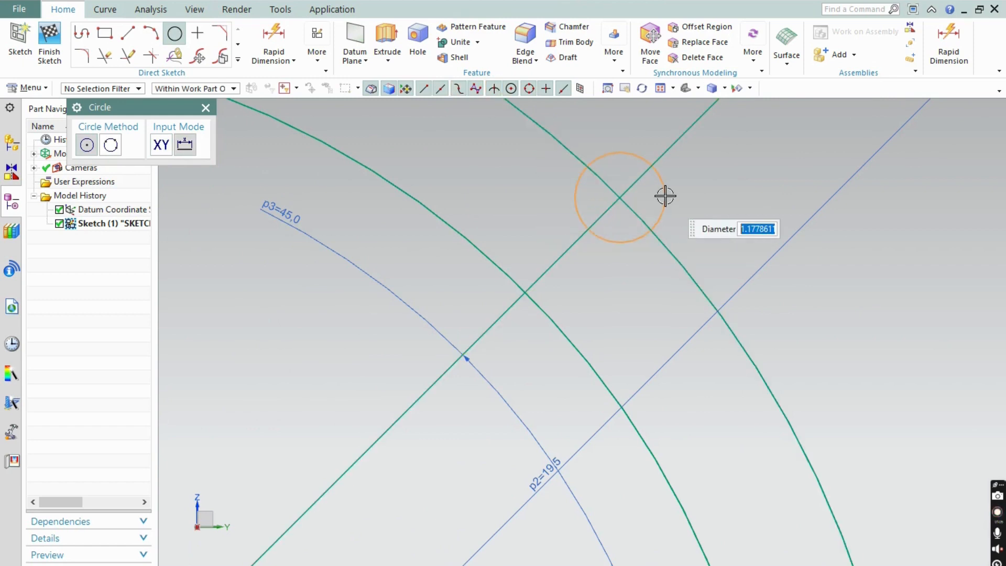
scroll(664, 196, down, 6)
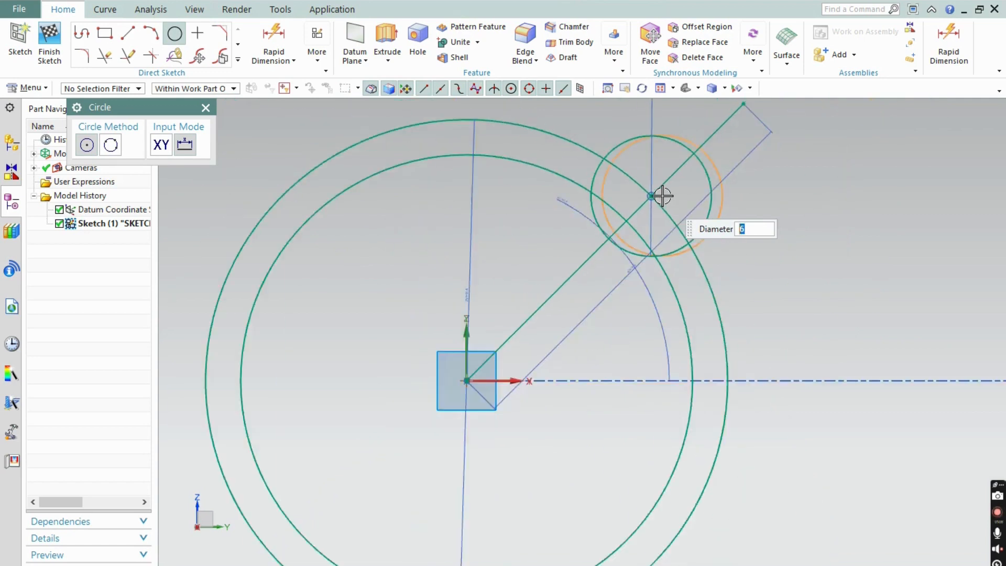
text(6)
key(Return)
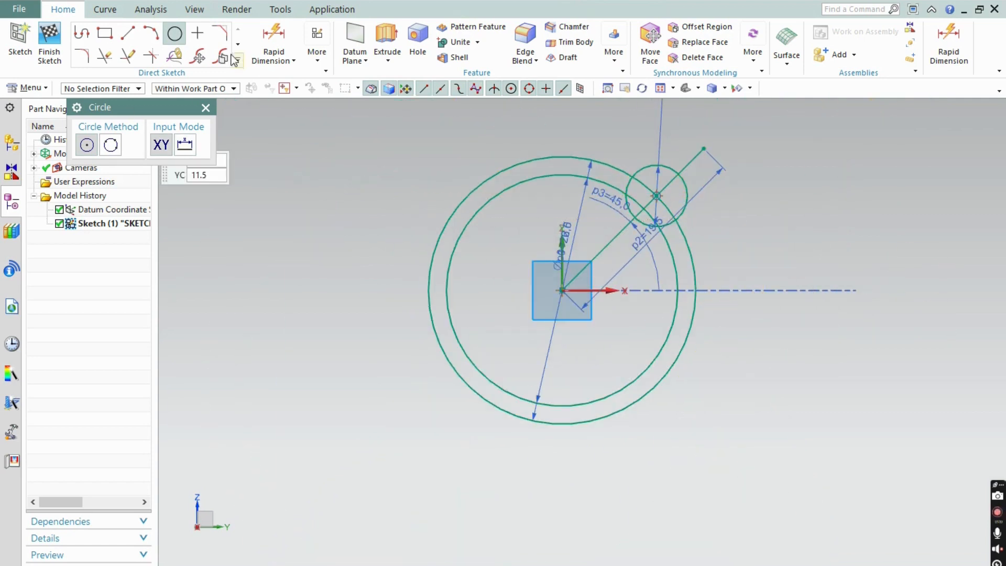
Step: Delete the 45-degree helper line from the sketch
click(238, 62)
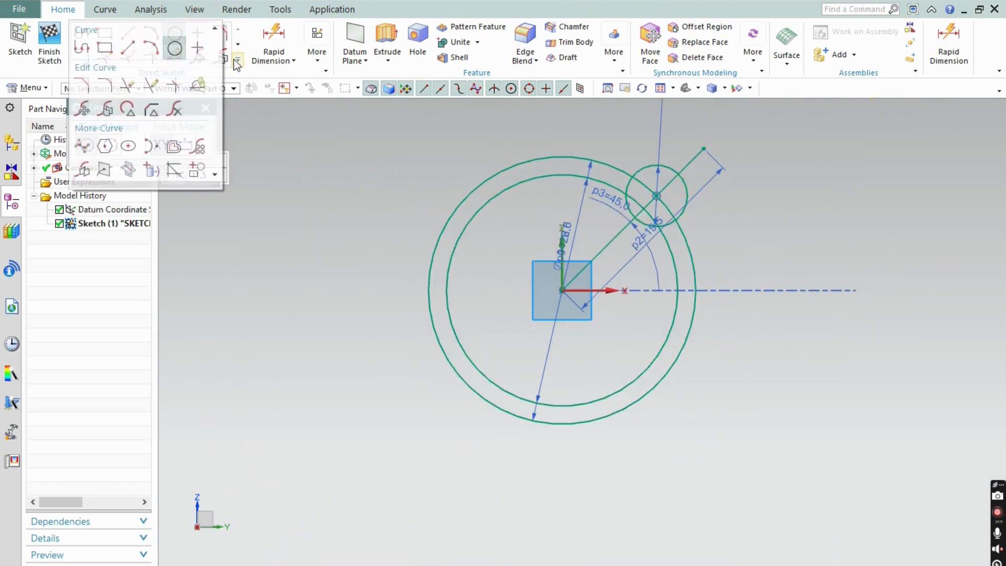
key(Escape)
click(605, 248)
key(Delete)
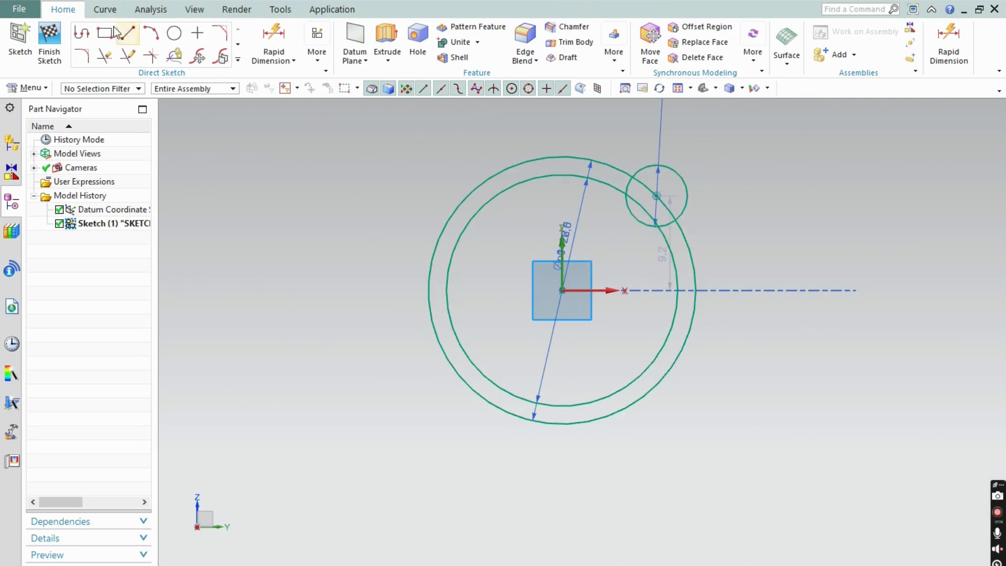
Step: Pattern the diameter 6 lug circle in a circular layout about the origin, with count 4 and pitch angle 90 degrees
click(238, 59)
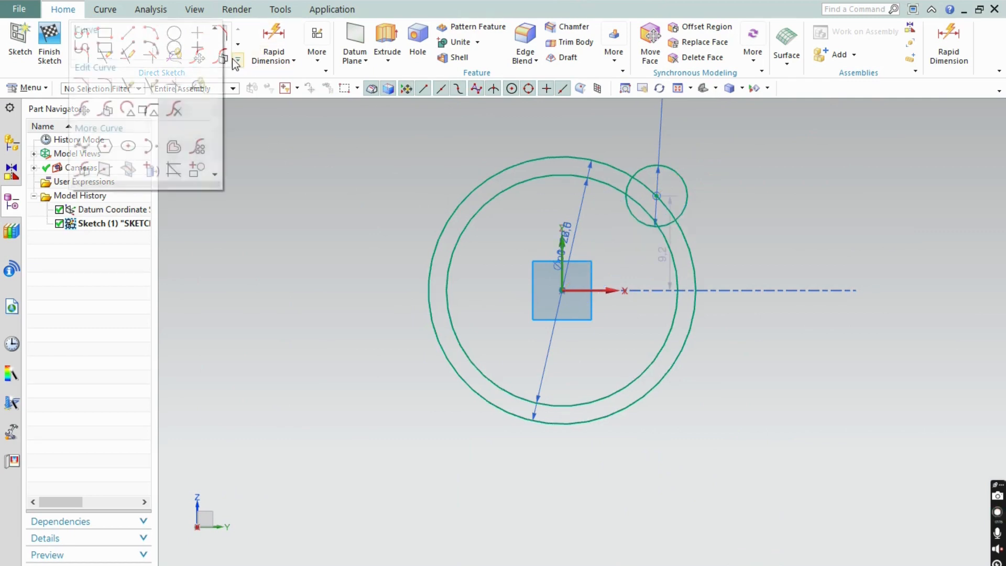
click(198, 148)
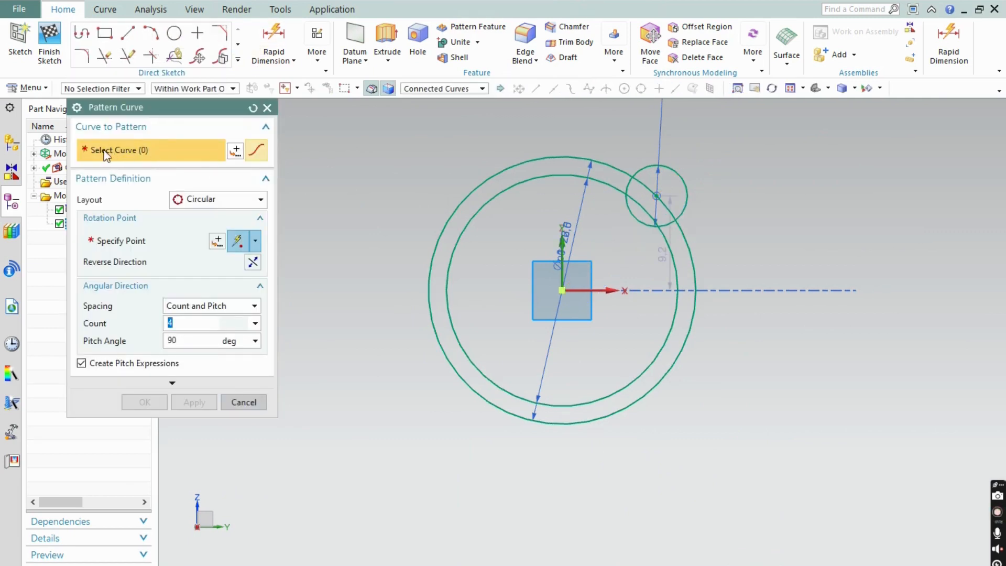
click(653, 167)
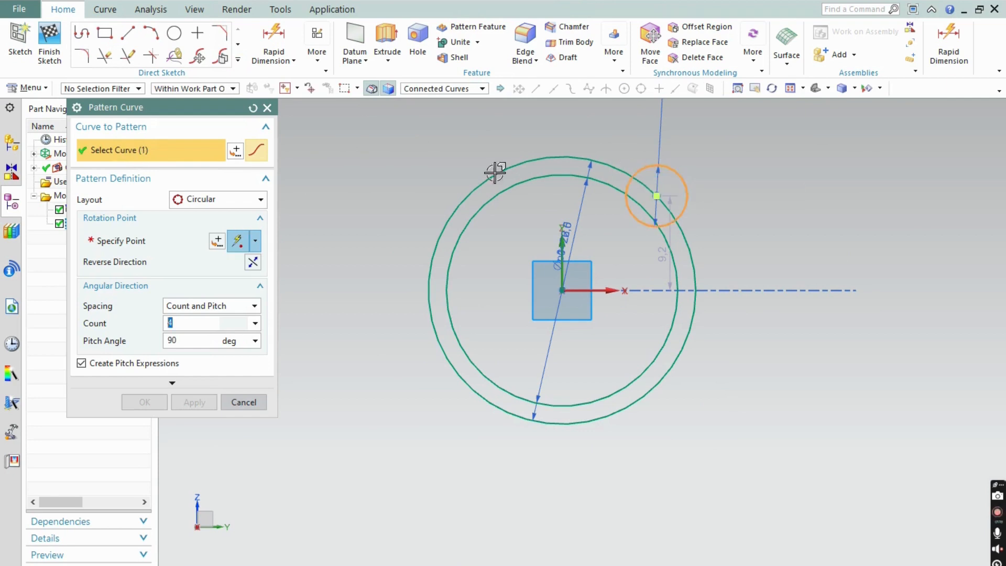
click(129, 242)
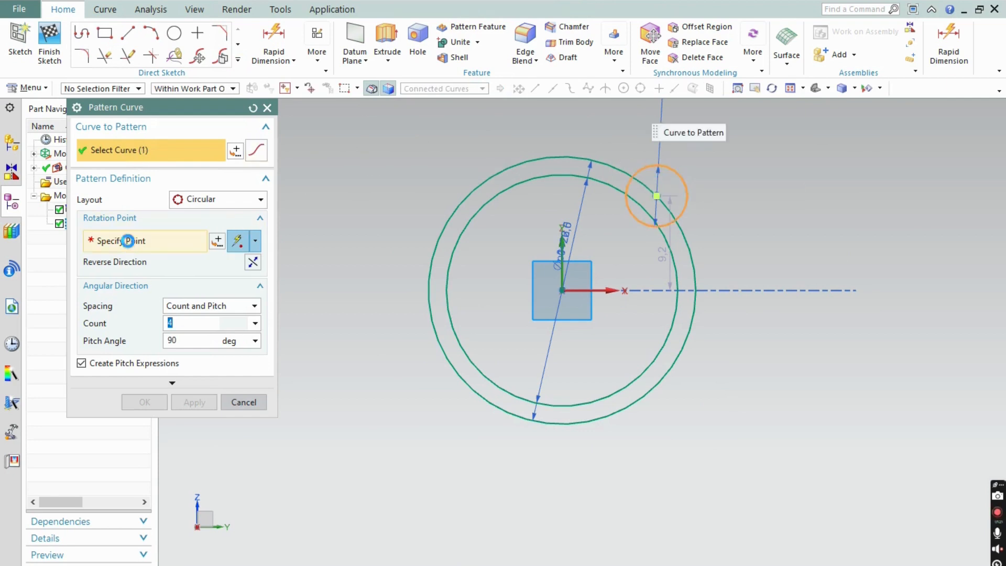
click(562, 291)
click(192, 401)
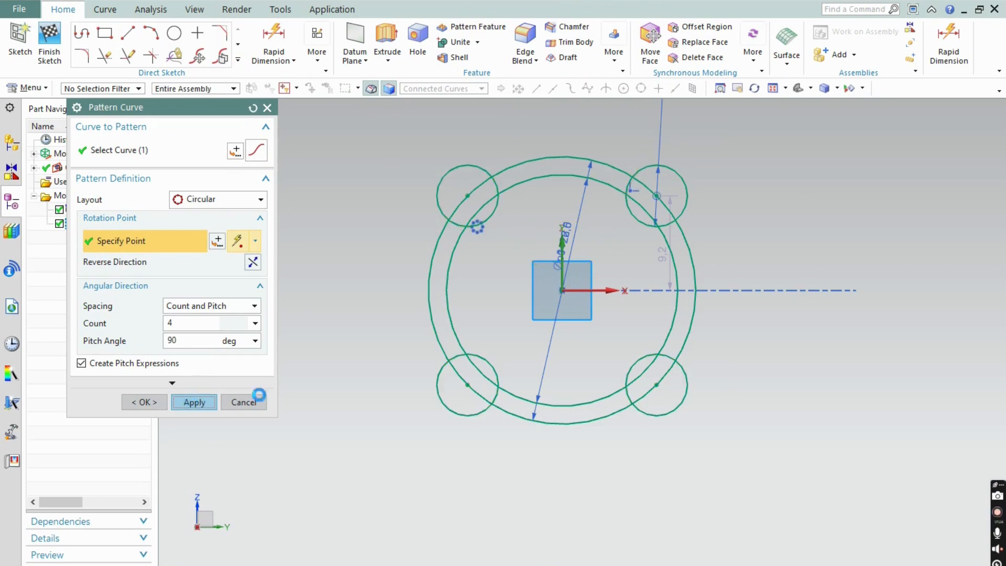
click(246, 401)
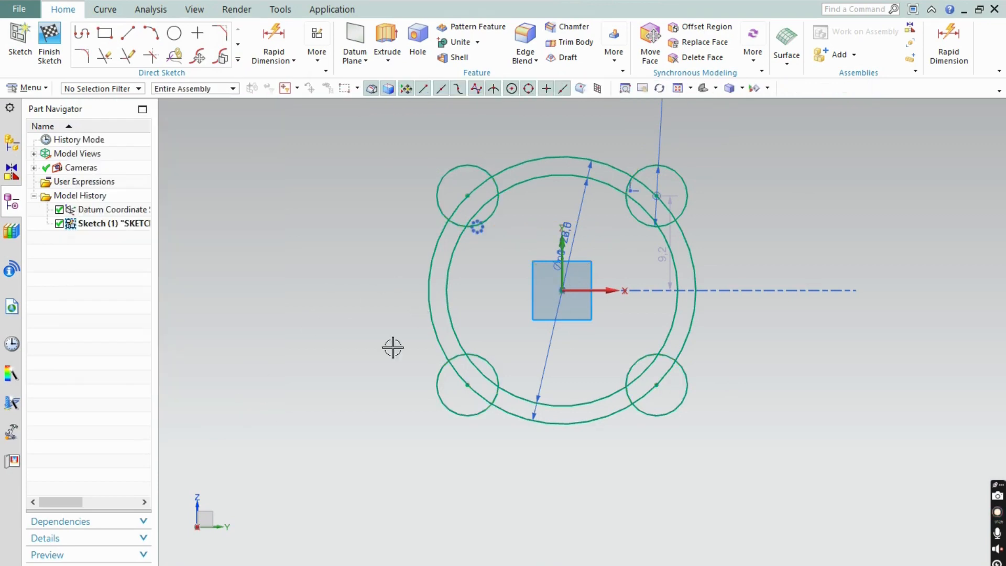
Step: Check the reference drawing and draw a hole circle of diameter 2.5 concentric with the original diameter 6 lug circle
key(alt+Tab)
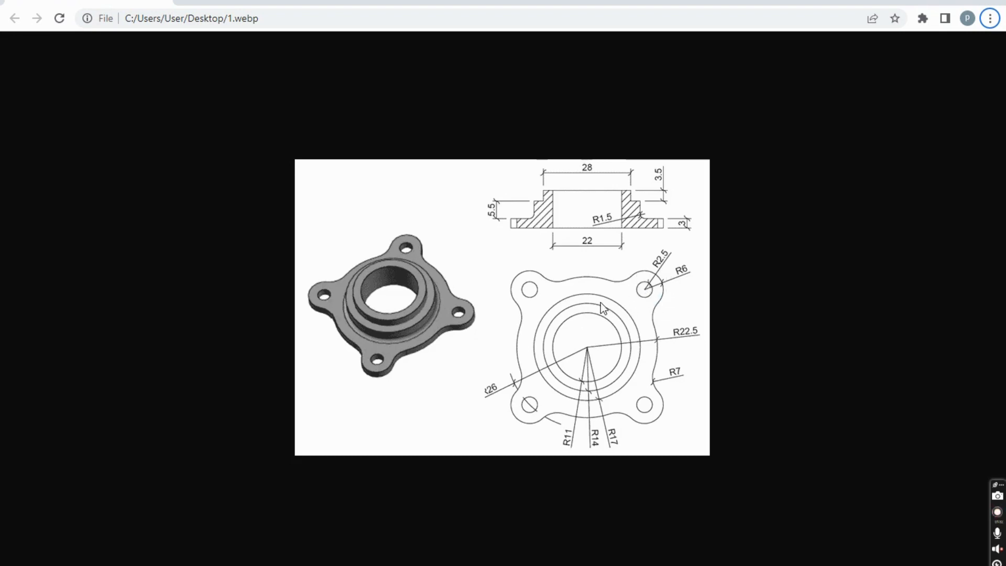
key(alt+Tab)
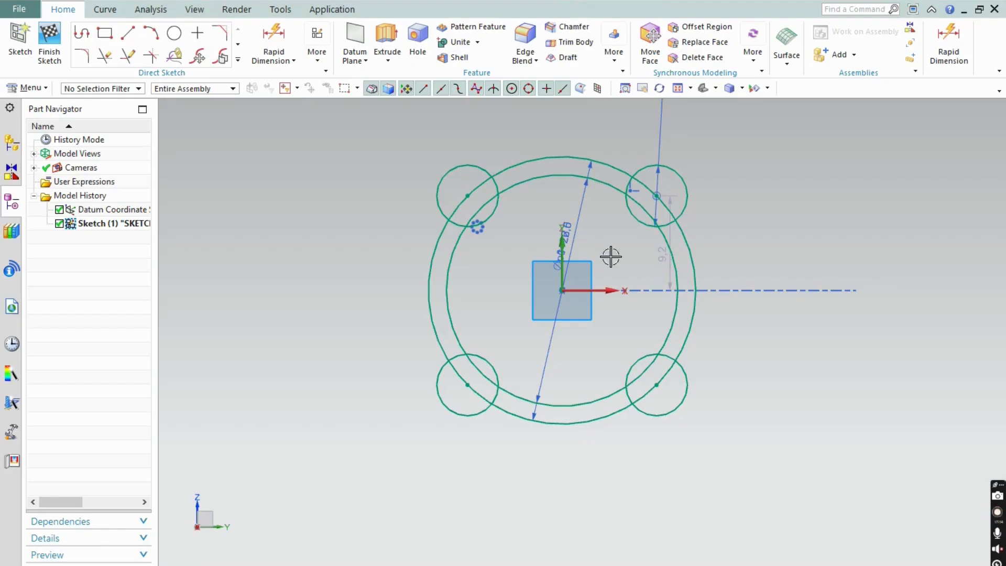
click(175, 36)
scroll(658, 197, up, 3)
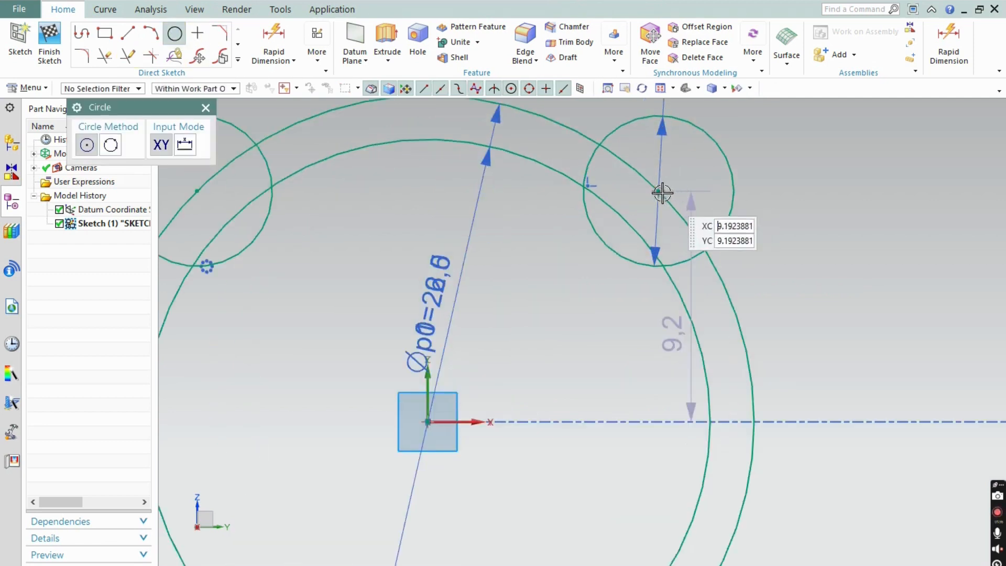
click(658, 191)
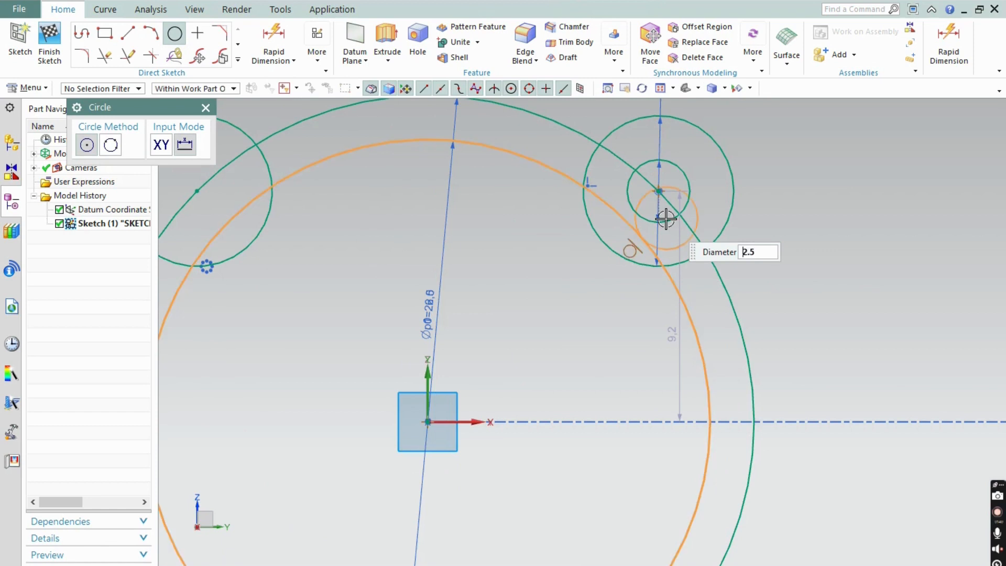
key(Return)
key(Escape)
scroll(663, 223, down, 2)
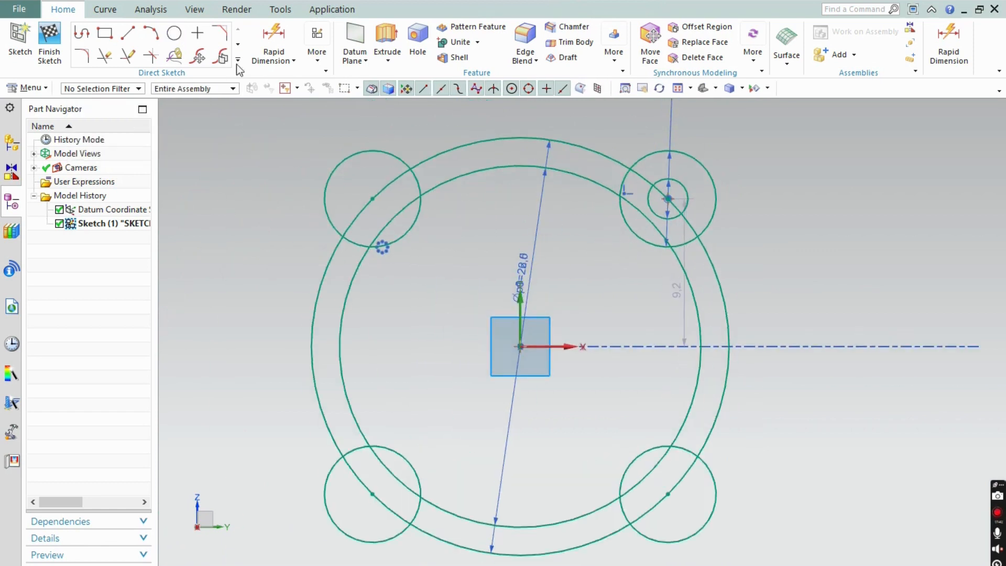
Step: Pattern the diameter 2.5 hole circle in a circular layout about the origin, with count 4 and pitch angle 90 degrees
click(238, 59)
click(196, 151)
click(687, 202)
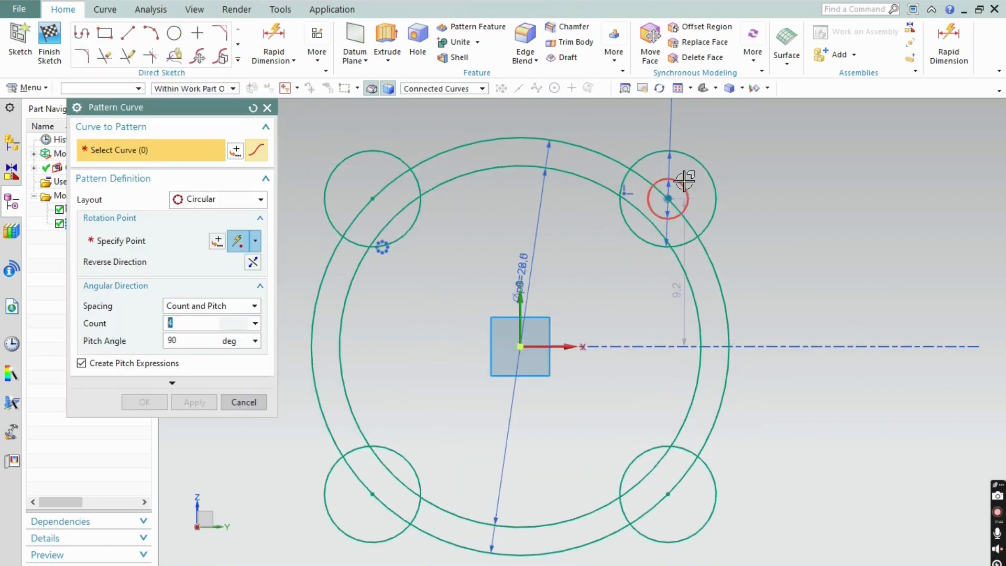
click(162, 240)
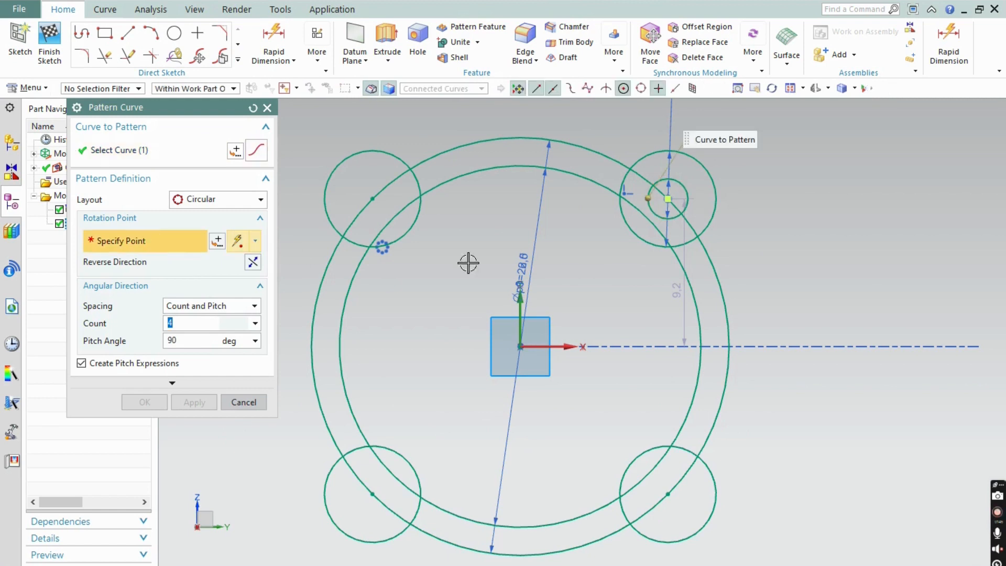
click(521, 347)
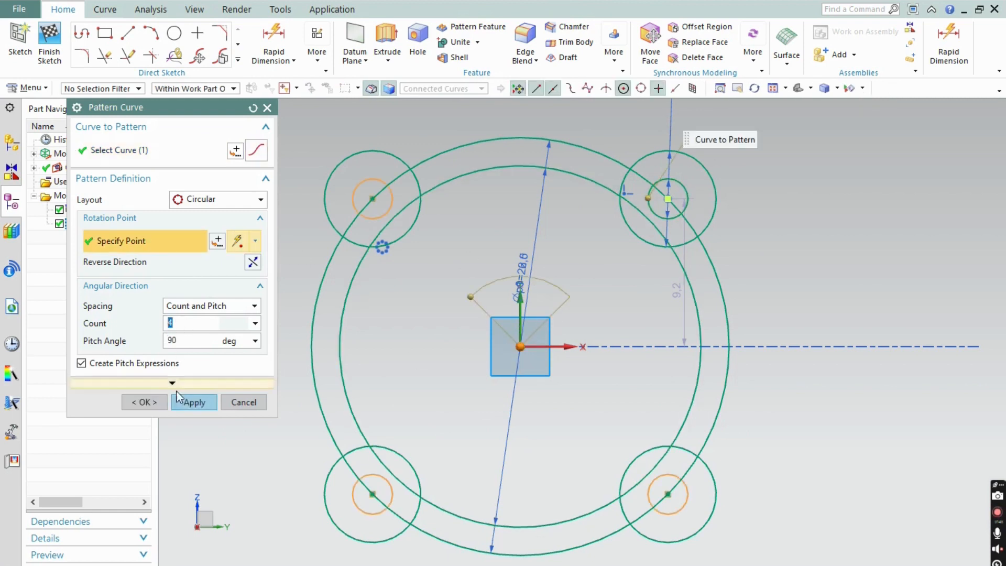
click(192, 403)
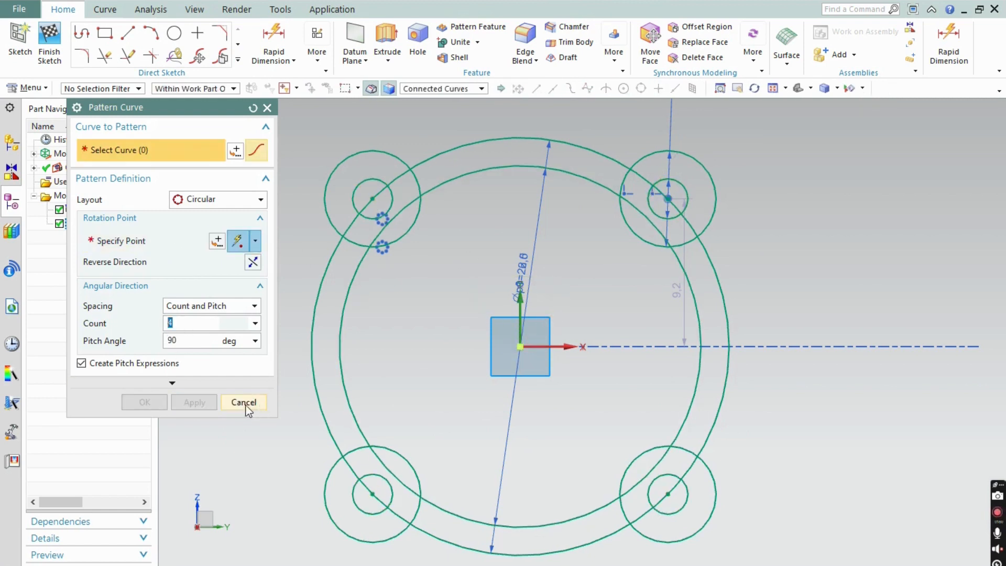
click(244, 403)
Step: Check the fillet radius in the reference drawing and add a radius 7 fillet between the upper-right lug's lower side and the inner large circle
key(alt+Tab)
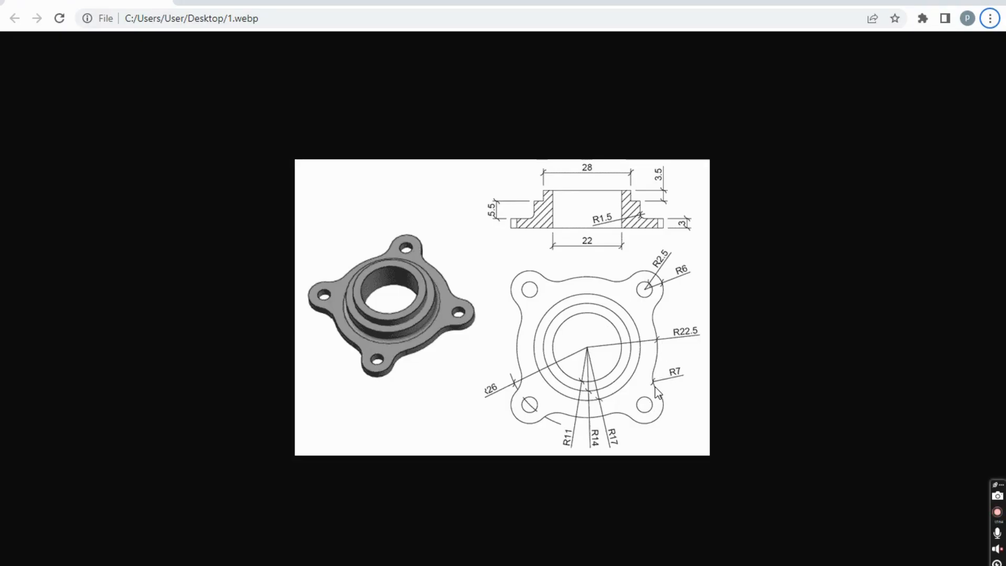
key(alt+Tab)
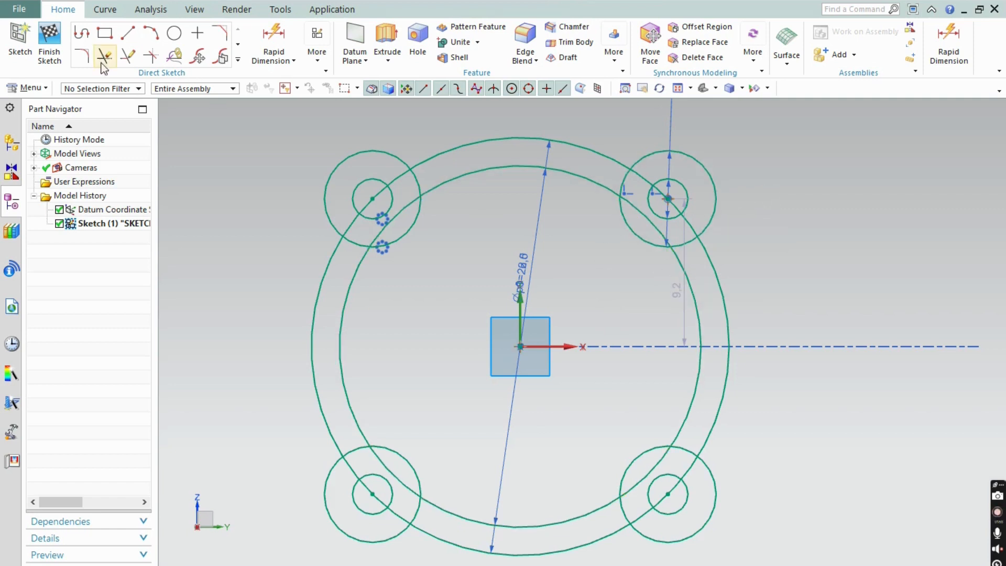
click(81, 56)
scroll(714, 247, up, 3)
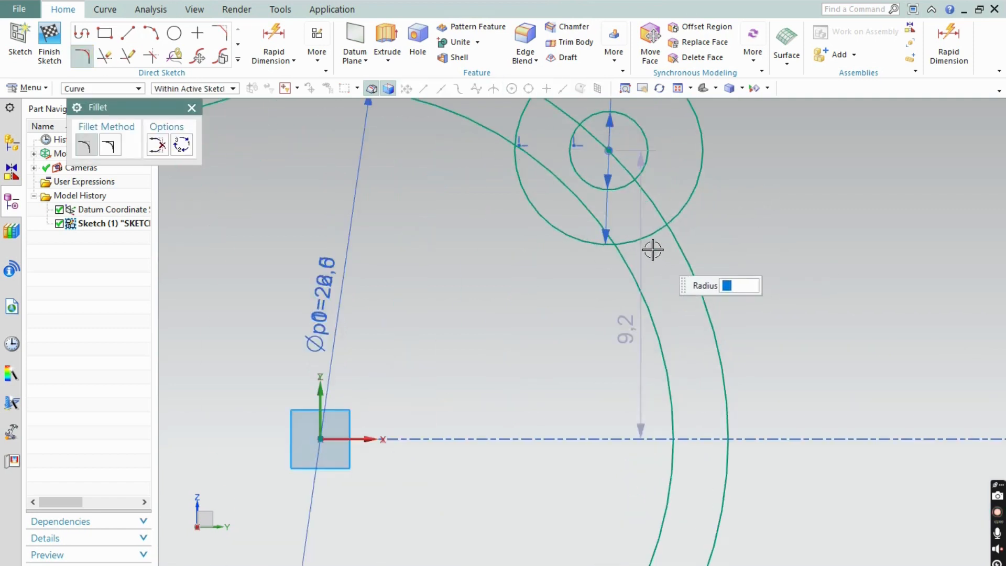
click(651, 231)
click(643, 281)
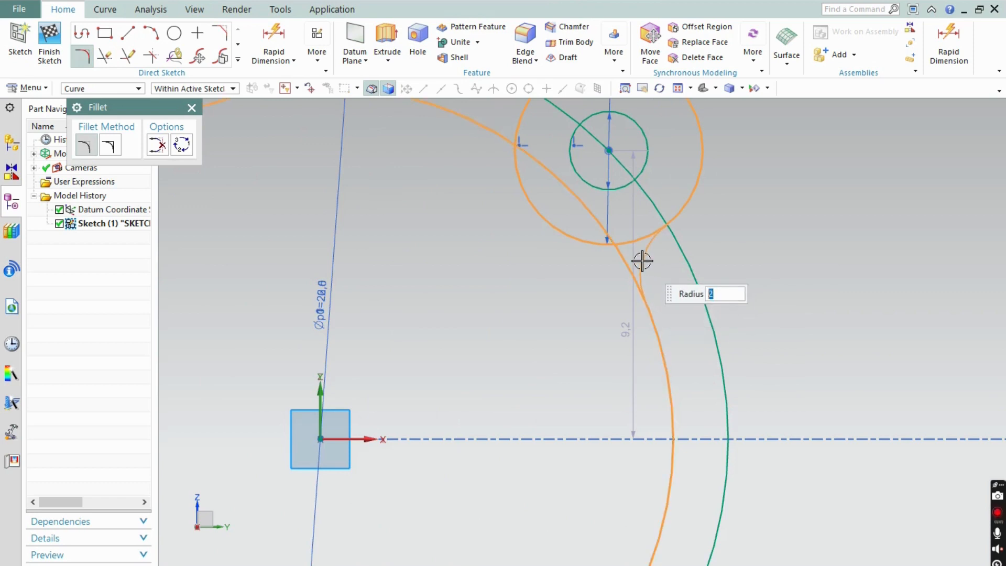
key(Return)
scroll(643, 261, down, 3)
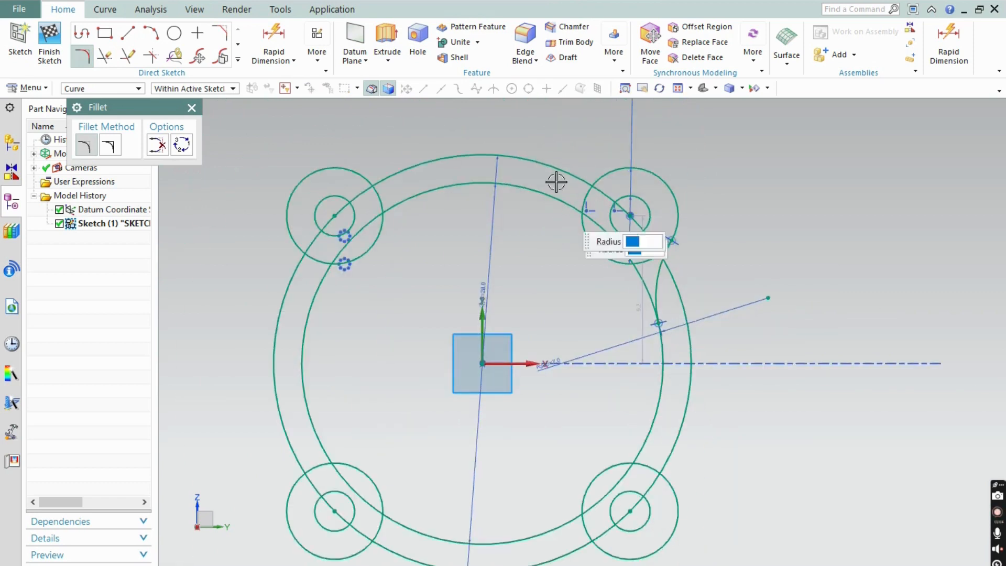
Step: Add a radius 7 fillet between the upper side of the upper-right lug circle and the inner large circle
scroll(558, 179, up, 4)
click(625, 245)
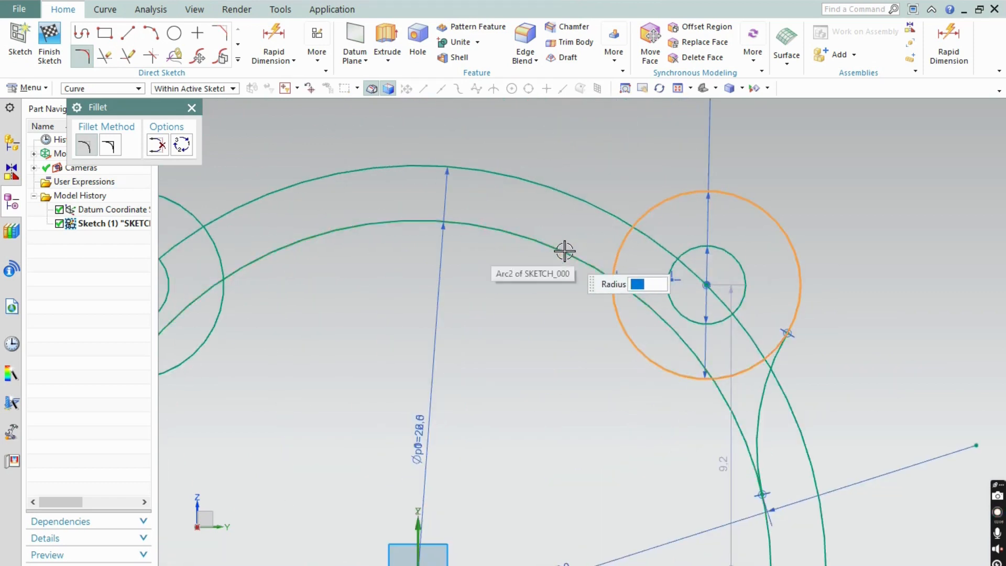
click(564, 254)
text(7)
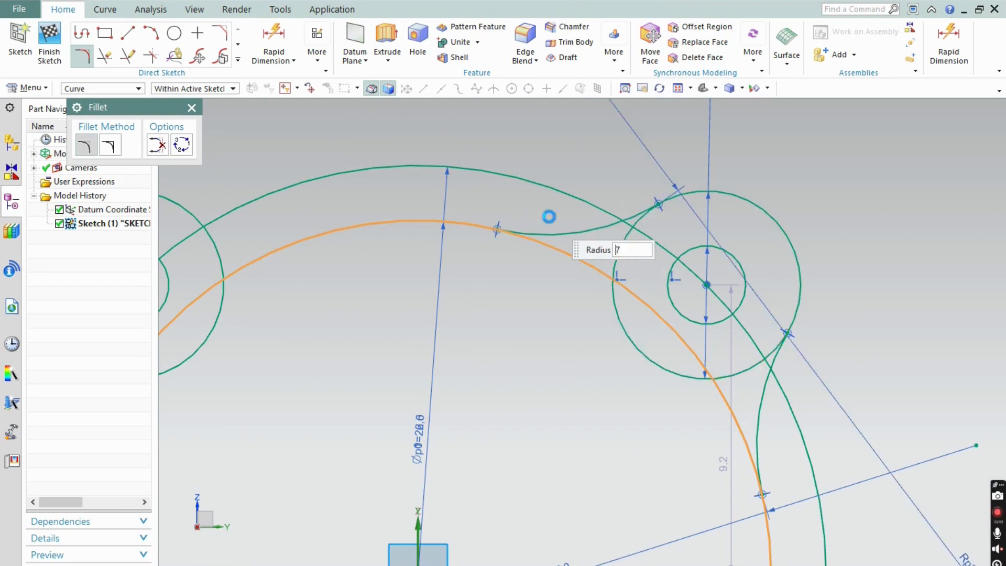
key(Return)
scroll(545, 222, down, 3)
Step: Add radius 7 fillets between the upper-left lug circle and the inner large circle on both sides of the lug
scroll(364, 233, up, 4)
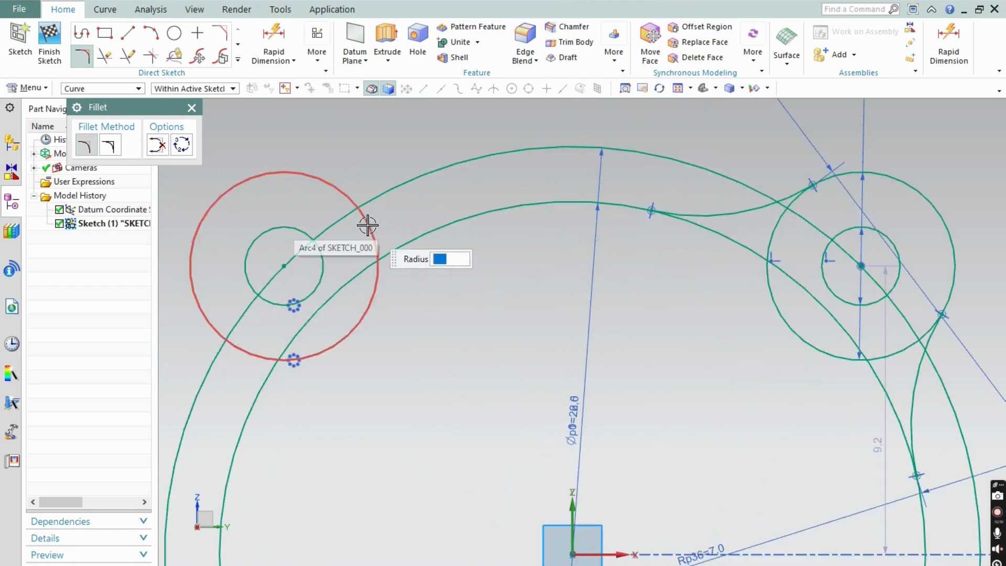
click(373, 238)
click(420, 231)
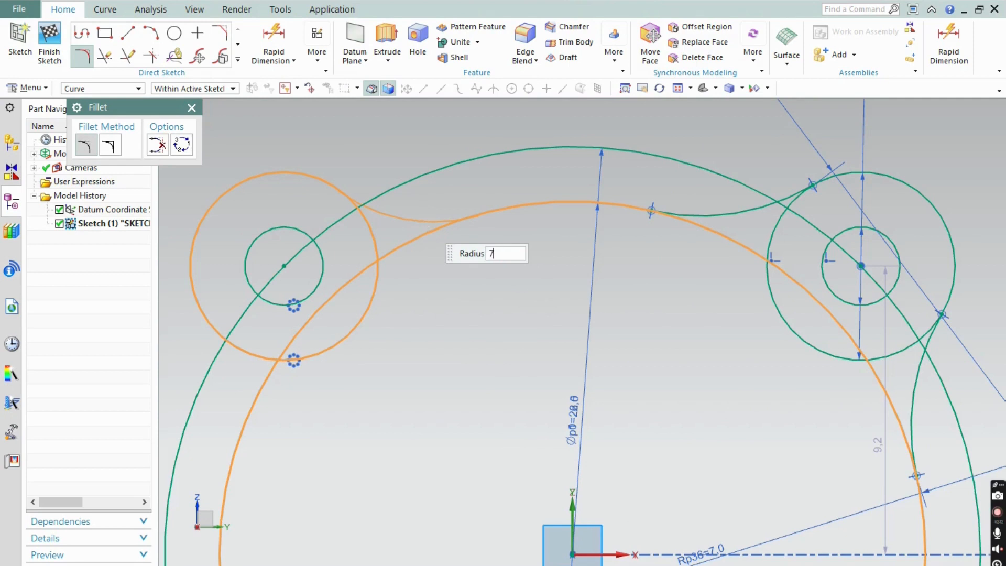
text(7)
key(Return)
scroll(387, 272, down, 3)
scroll(297, 238, up, 3)
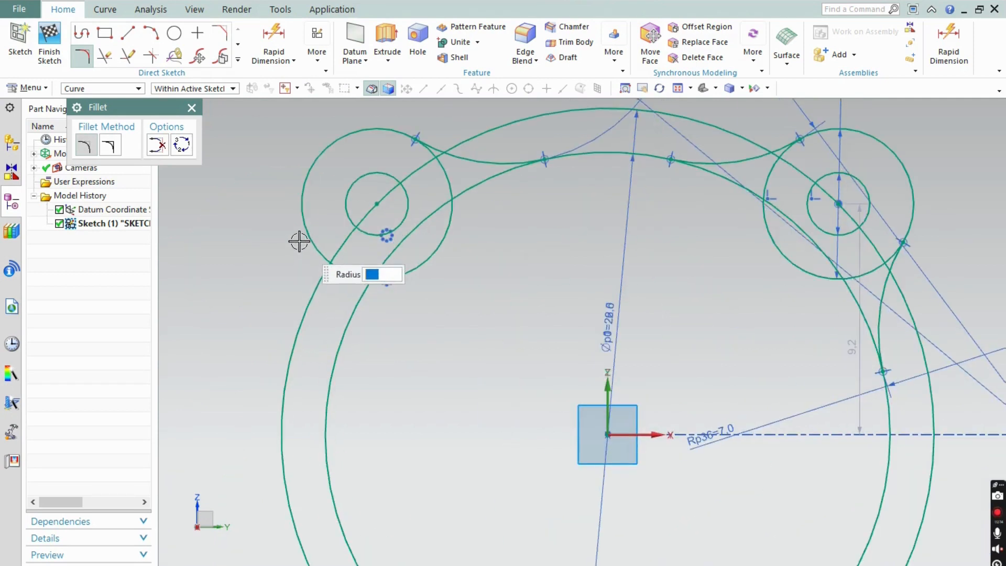
click(338, 273)
click(335, 324)
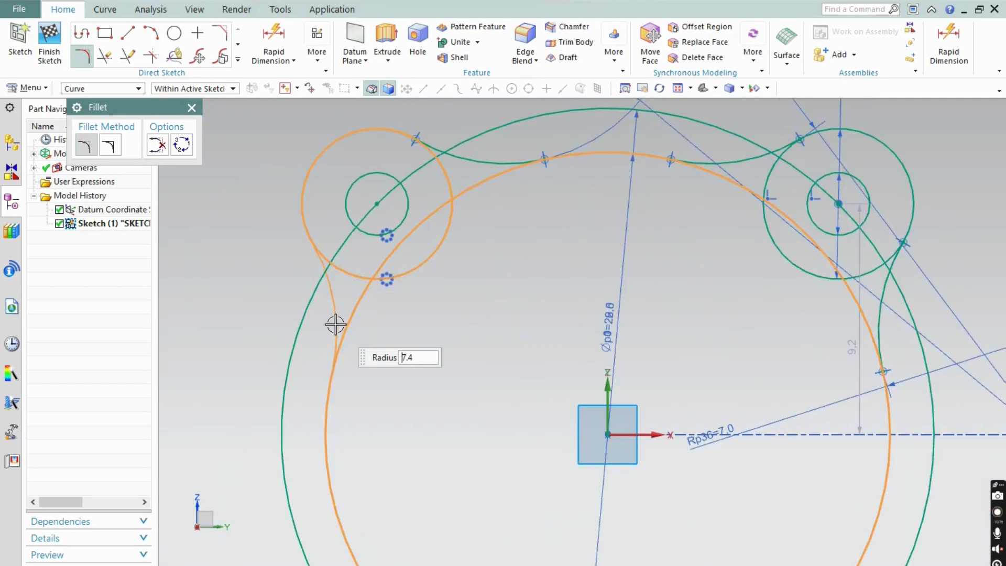
key(Return)
scroll(387, 243, down, 3)
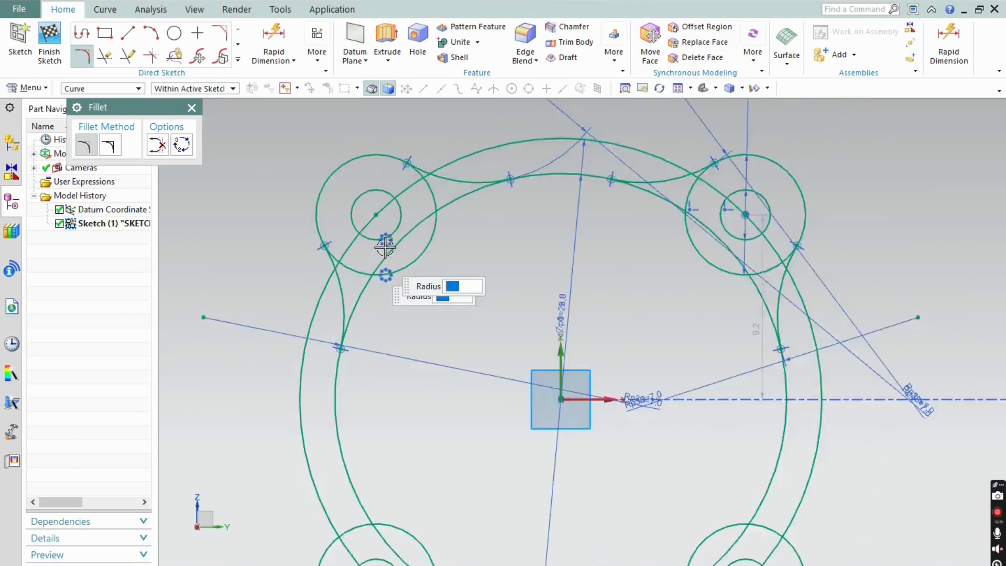
Step: Add radius 7 fillets between the lower-left lug circle and the inner large circle on both sides of the lug
scroll(363, 307, up, 5)
click(351, 304)
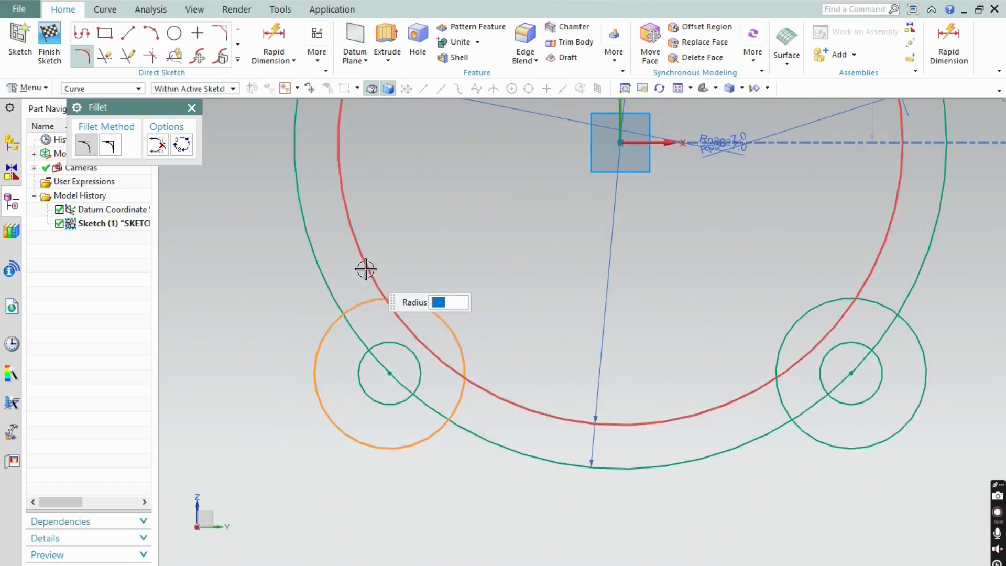
click(354, 259)
key(Return)
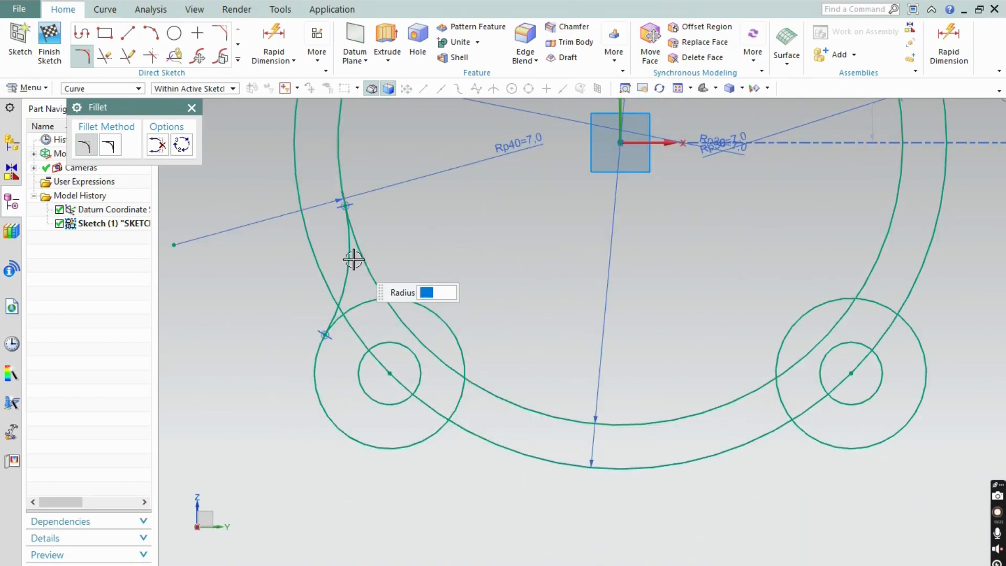
click(459, 404)
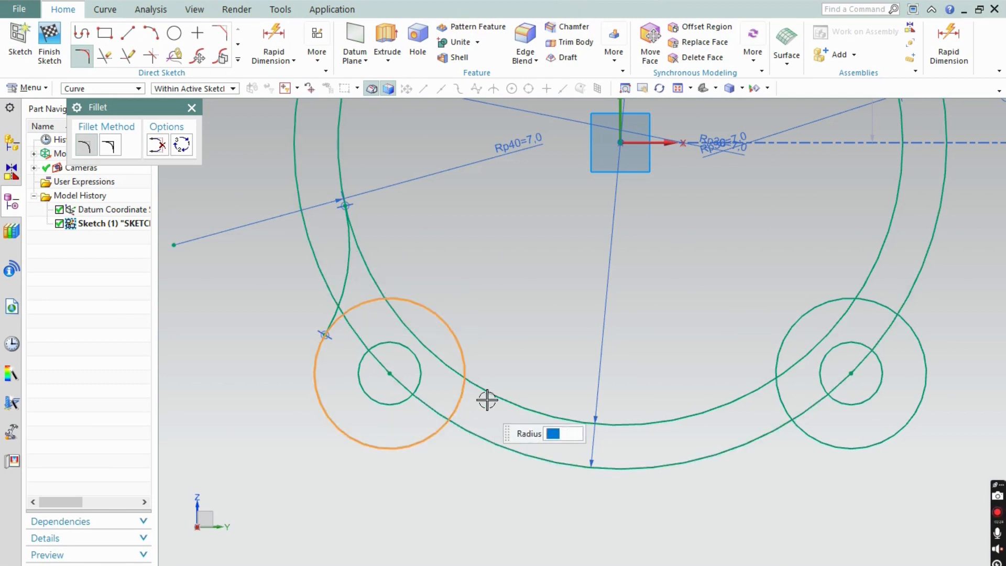
click(487, 398)
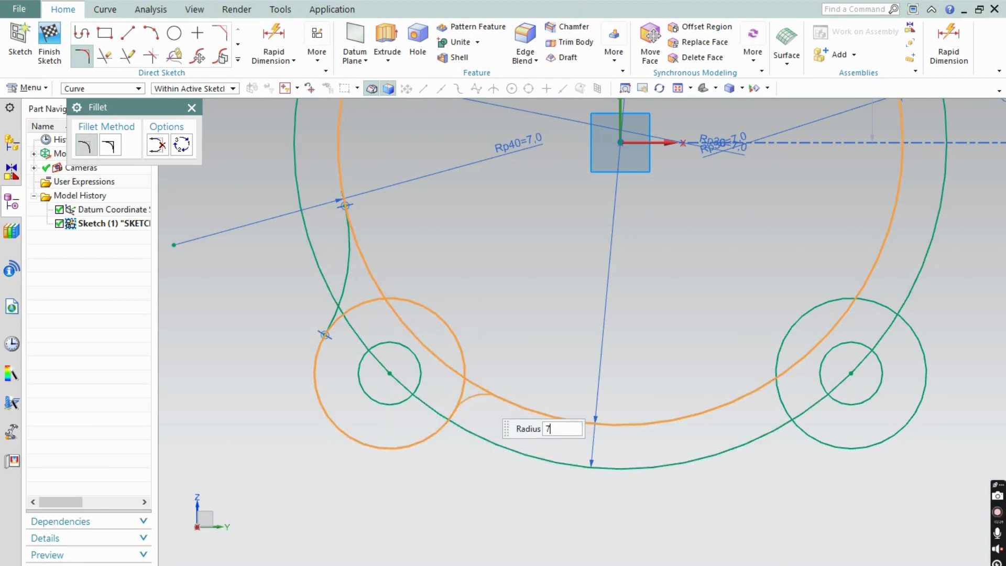
key(Return)
Step: Add radius 7 fillets between the lower-right lug circle and the inner large circle on both sides of the lug
scroll(805, 429, up, 3)
click(768, 398)
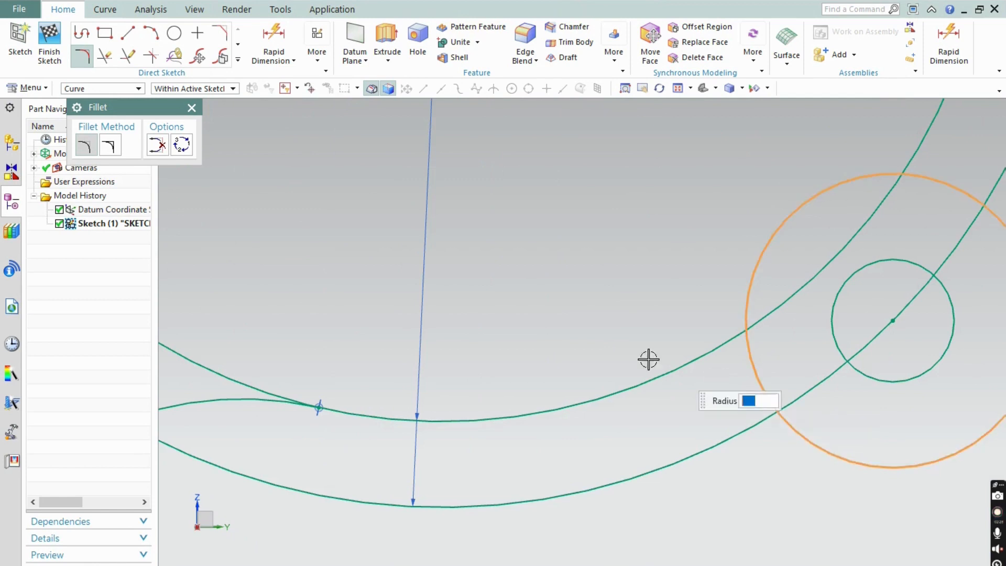
click(660, 373)
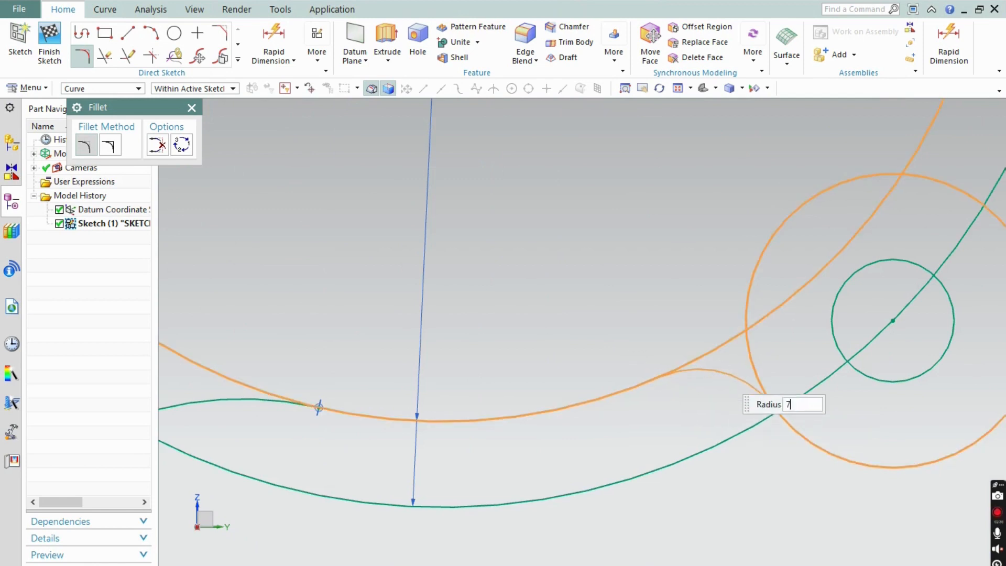
key(Return)
scroll(591, 392, down, 4)
scroll(800, 311, up, 2)
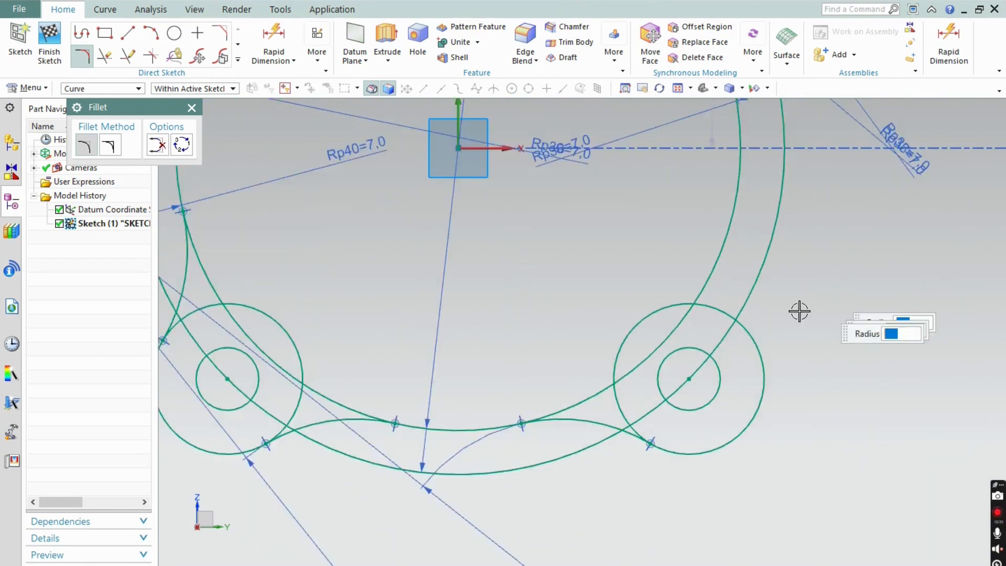
click(705, 310)
click(690, 265)
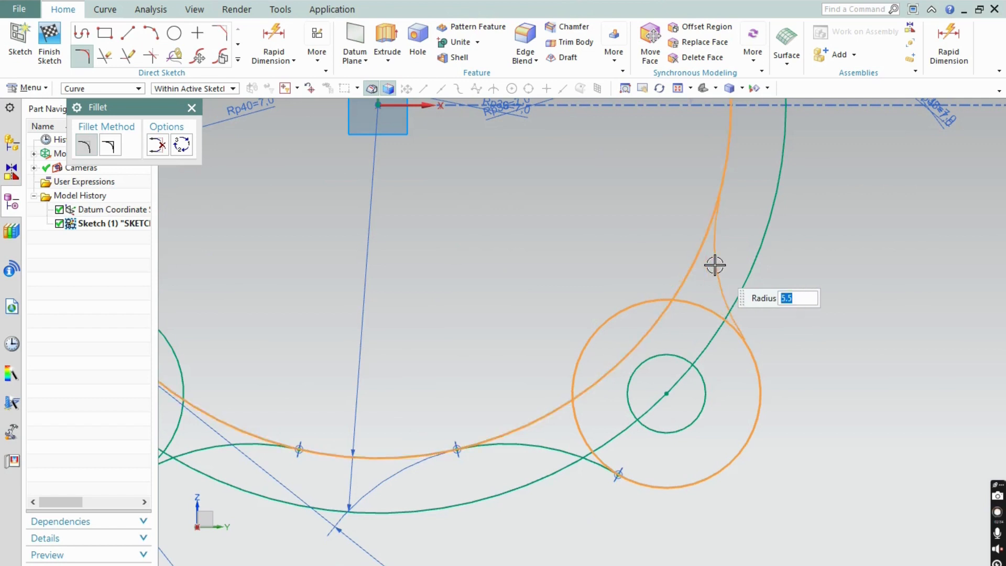
key(Return)
scroll(714, 266, down, 4)
scroll(668, 315, down, 2)
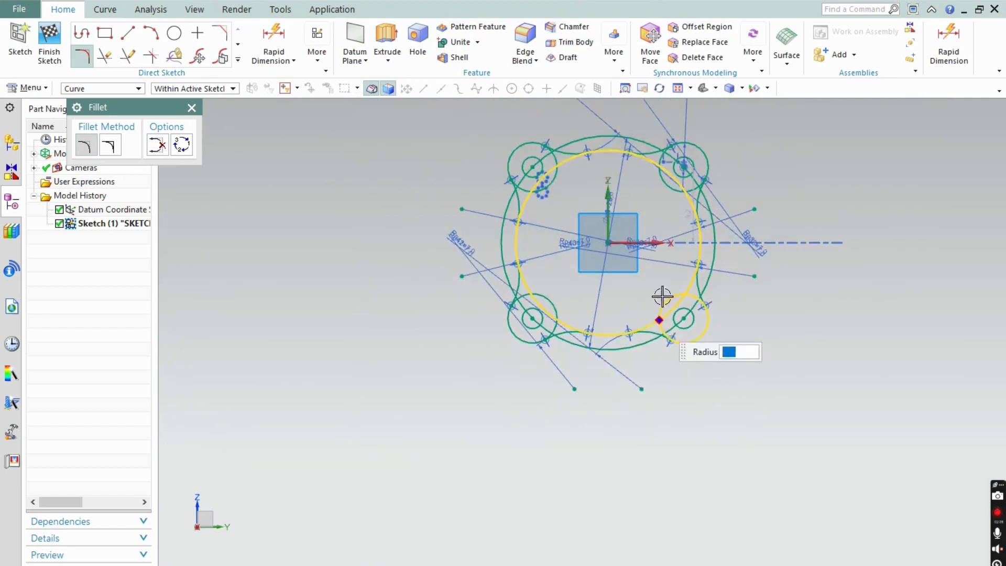
key(Escape)
Step: Trim away the four arcs of the outer large circle that lie between neighbouring lugs
scroll(669, 119, up, 2)
scroll(608, 161, up, 2)
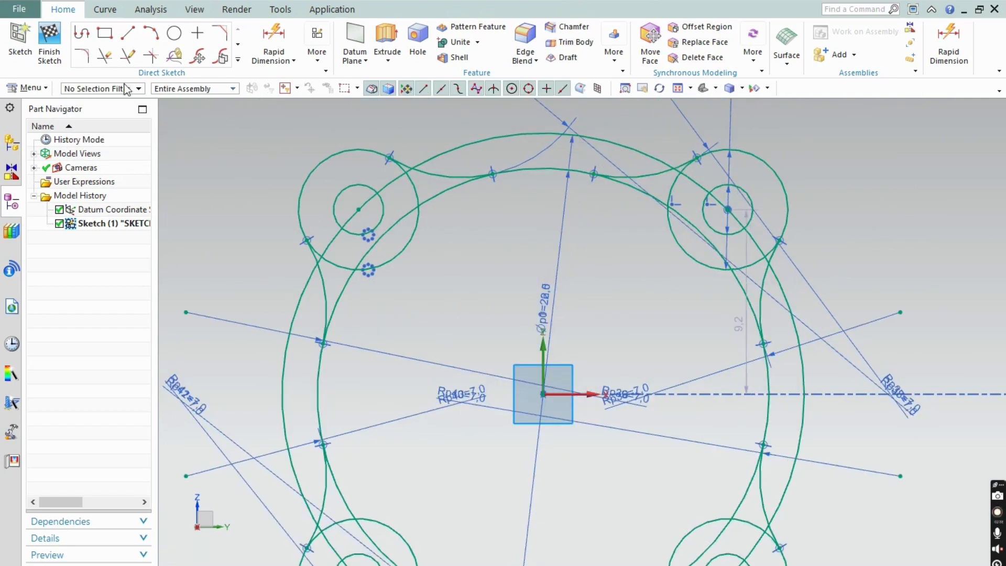
click(104, 57)
drag(448, 133, 493, 147)
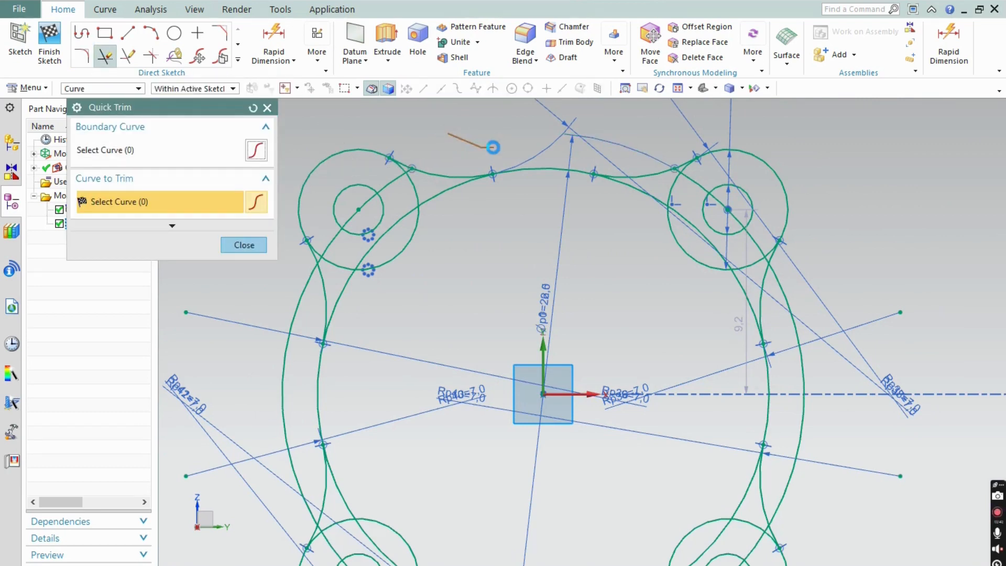
scroll(591, 170, down, 1)
scroll(367, 321, up, 2)
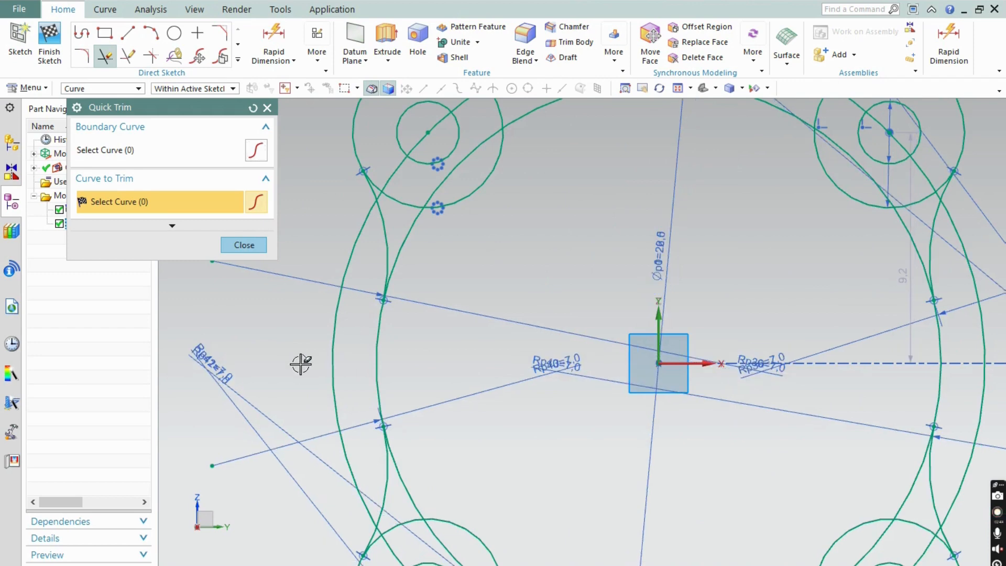
scroll(298, 220, down, 2)
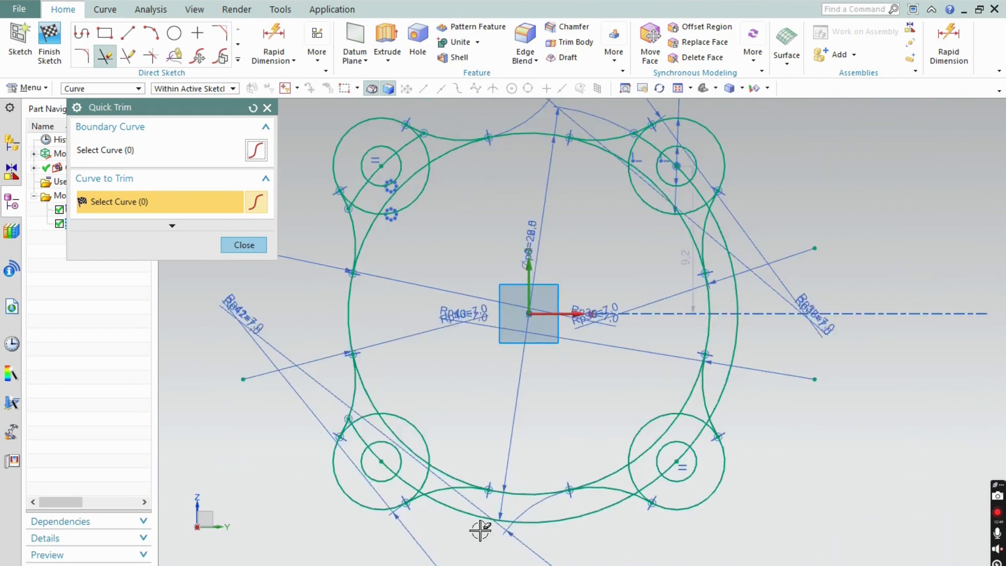
scroll(506, 500, up, 2)
drag(506, 482, 537, 517)
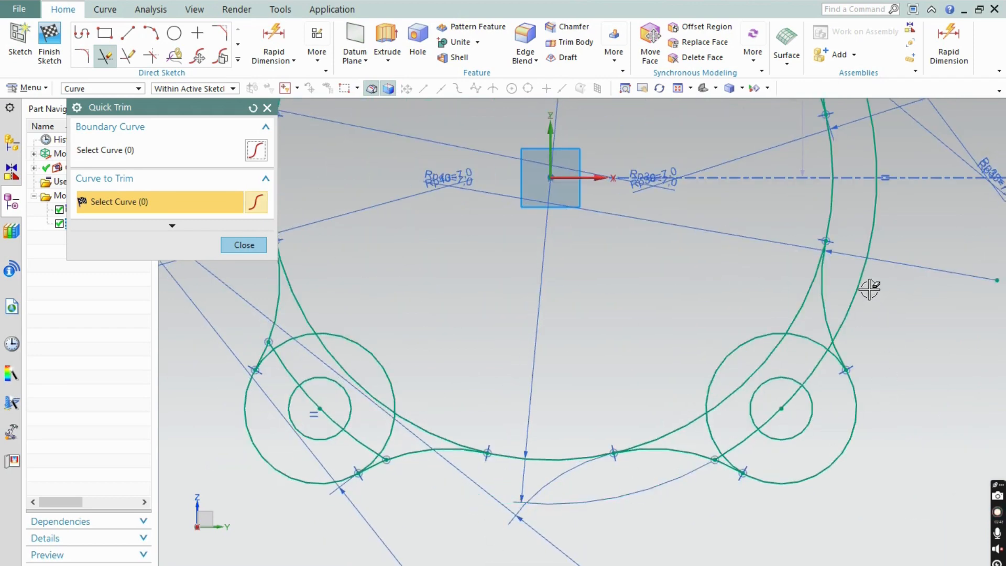
drag(857, 229, 894, 267)
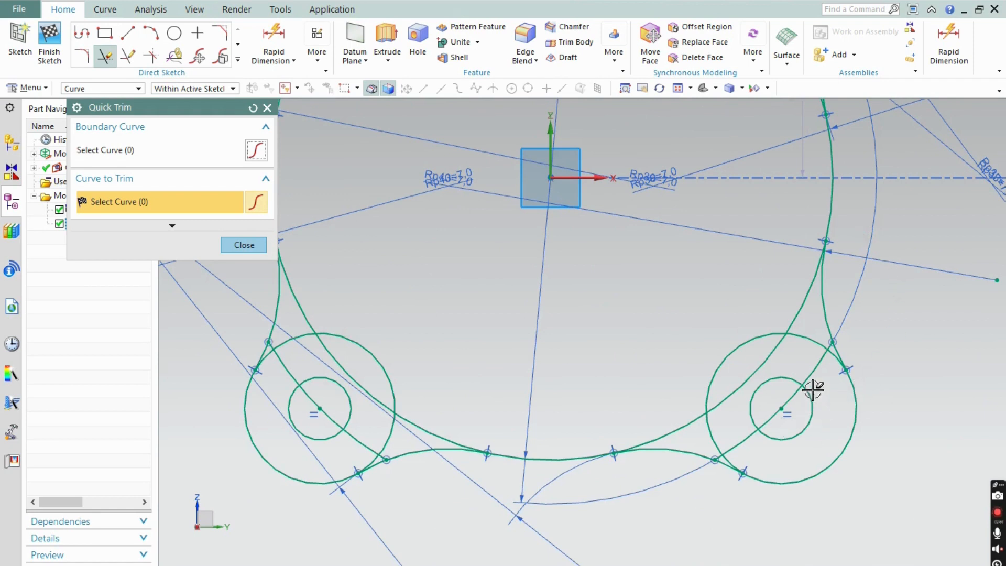
Step: Trim the large-circle arcs and the inner part of the lug circle at the lower-right lug, keeping its hole circle
mouse_move(795, 405)
mouse_down()
mouse_move(734, 407)
mouse_move(733, 375)
mouse_up()
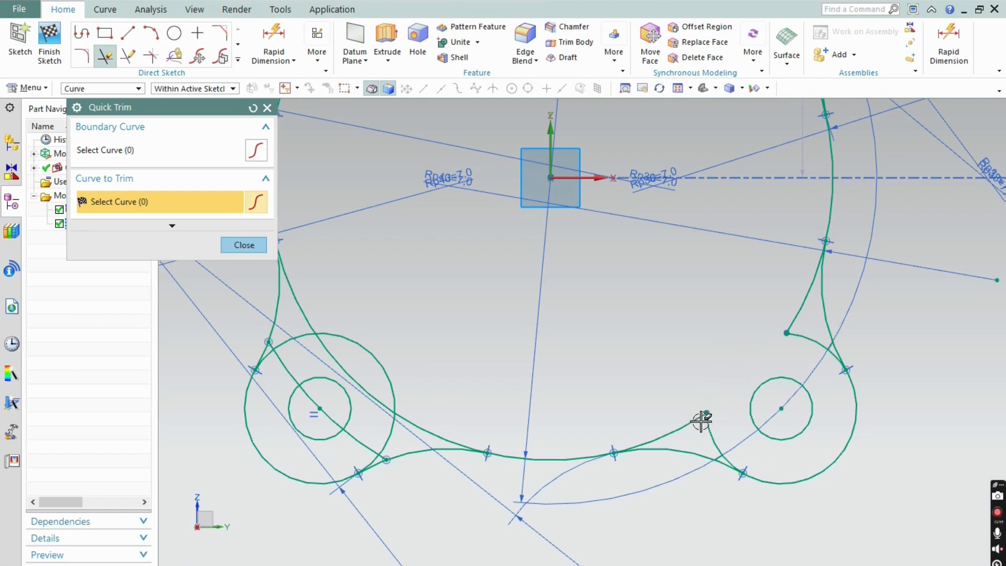
drag(686, 407, 723, 429)
scroll(729, 429, up, 4)
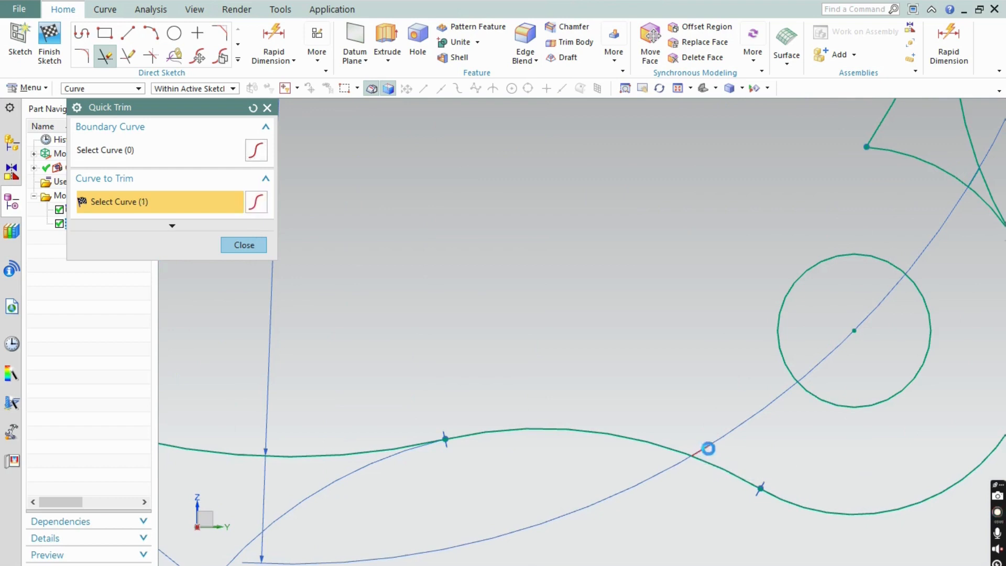
scroll(254, 456, down, 4)
scroll(246, 441, up, 1)
scroll(477, 439, down, 2)
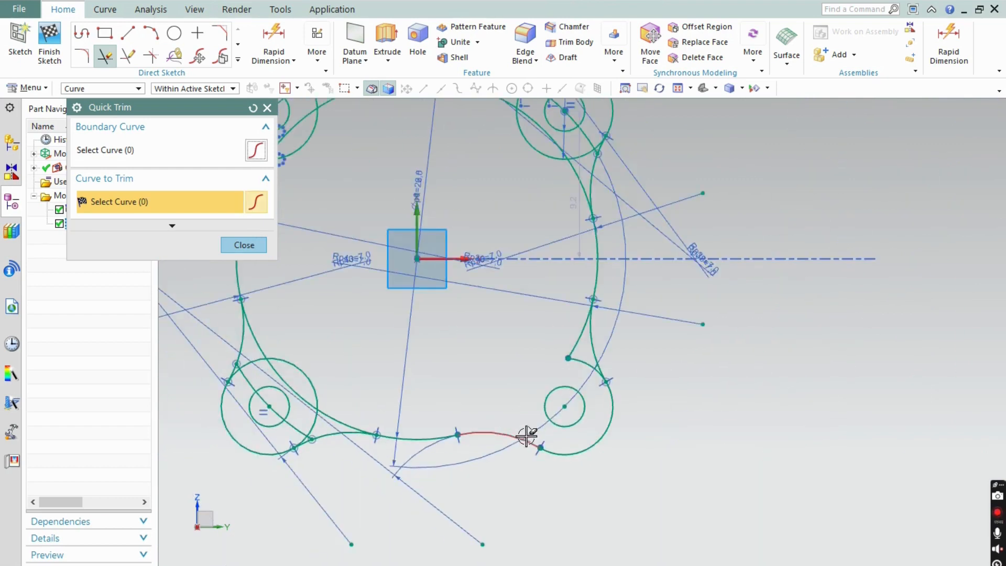
Step: Trim away the large-circle arcs, the inner part of the lug circle and the hole circle at the lower-left lug
scroll(241, 407, up, 2)
drag(291, 296, 243, 399)
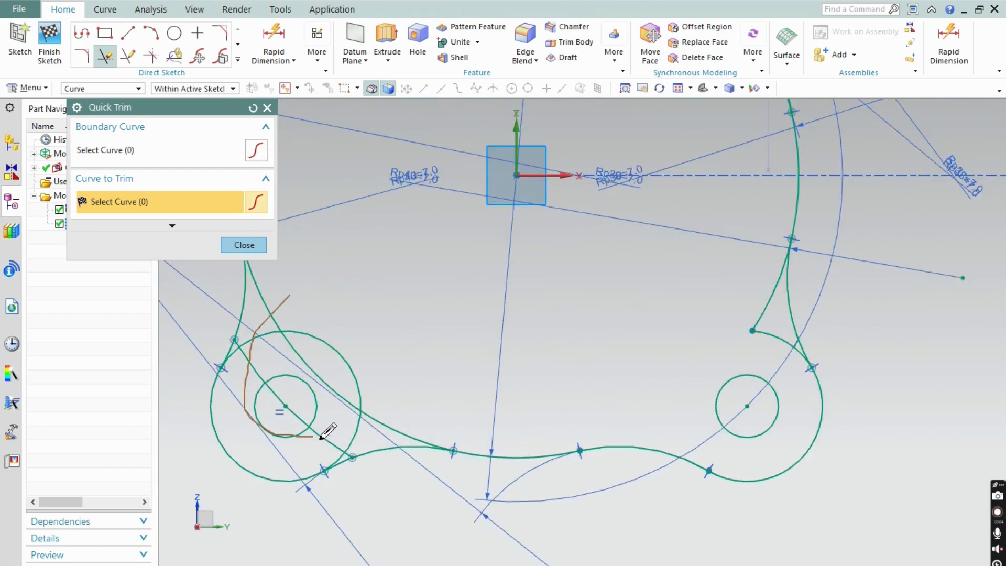
mouse_move(321, 437)
mouse_down()
mouse_move(406, 395)
mouse_move(377, 391)
mouse_up()
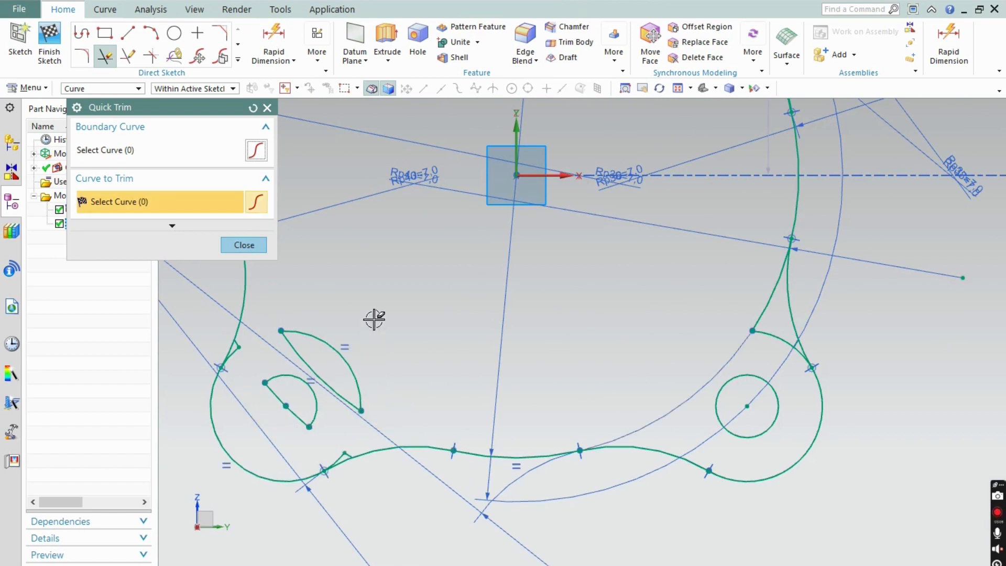
mouse_move(374, 319)
mouse_down()
mouse_move(269, 407)
mouse_move(274, 416)
mouse_up()
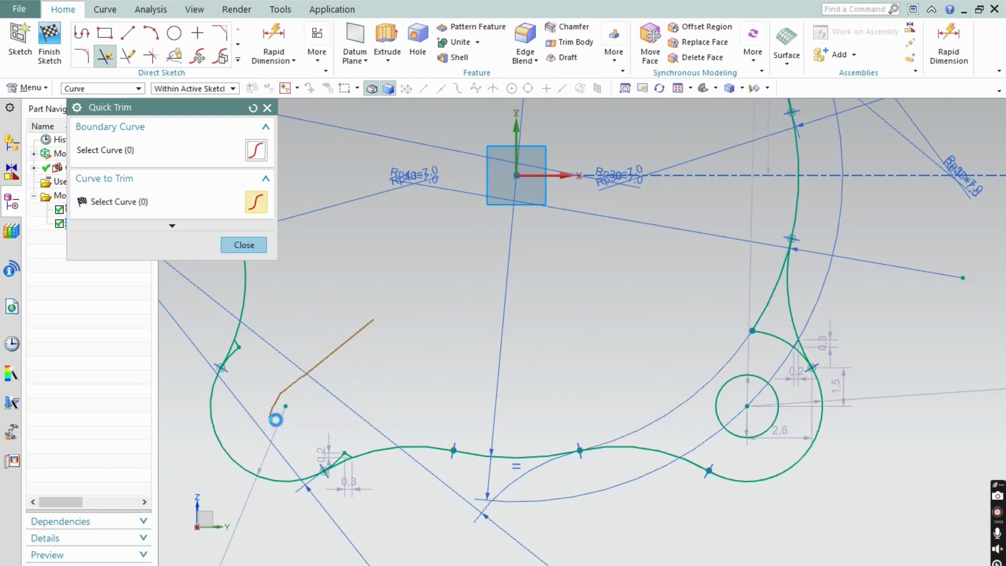
Step: Trim the short leftover stubs where the lower-left lug circle meets its two fillets
scroll(254, 371, up, 4)
drag(220, 297, 212, 351)
scroll(362, 320, down, 4)
scroll(366, 404, up, 4)
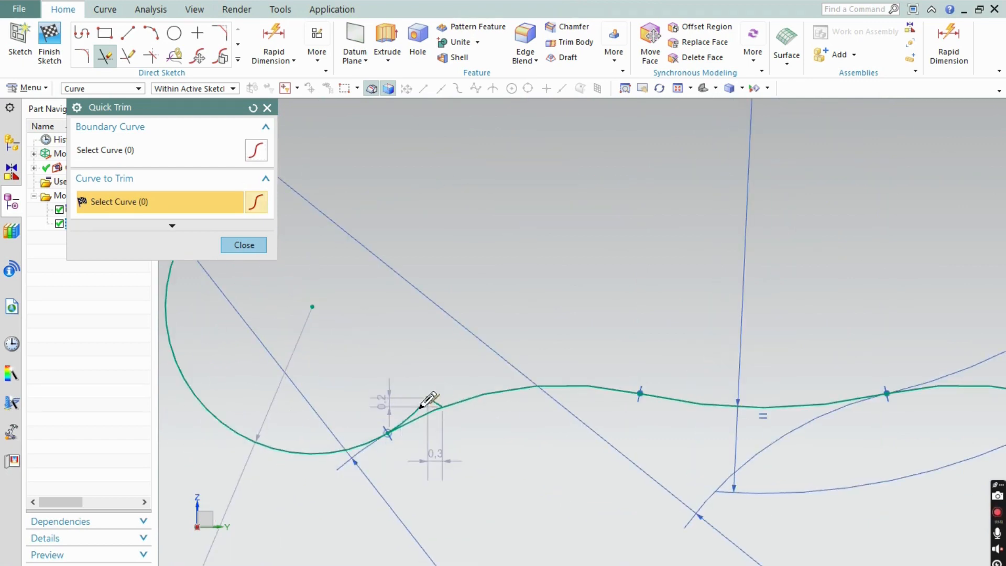
drag(421, 408, 402, 409)
scroll(386, 382, down, 7)
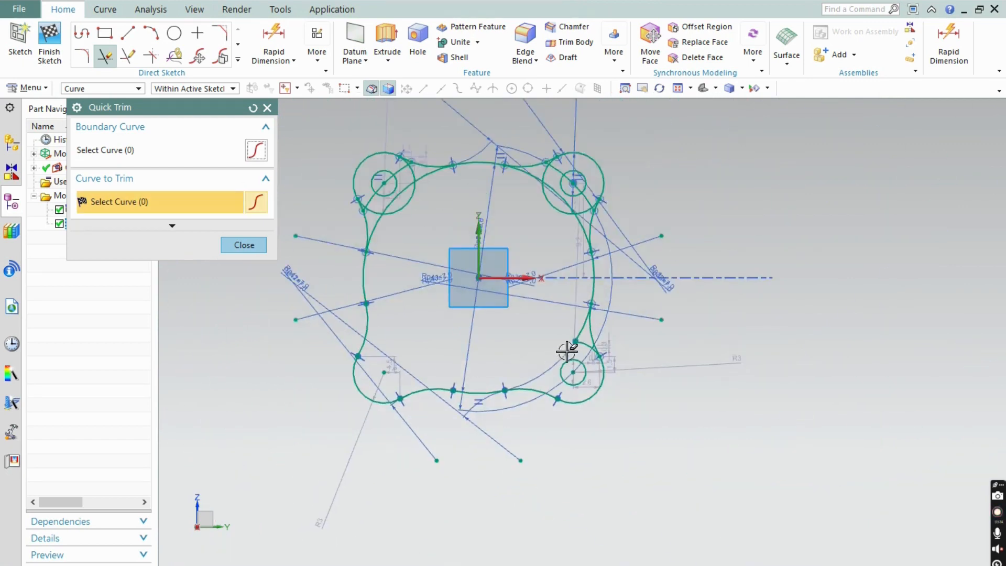
Step: Trim the remaining inner large-circle arc and lug-circle stub at the lower-right lug, keeping its hole circle
scroll(567, 351, up, 5)
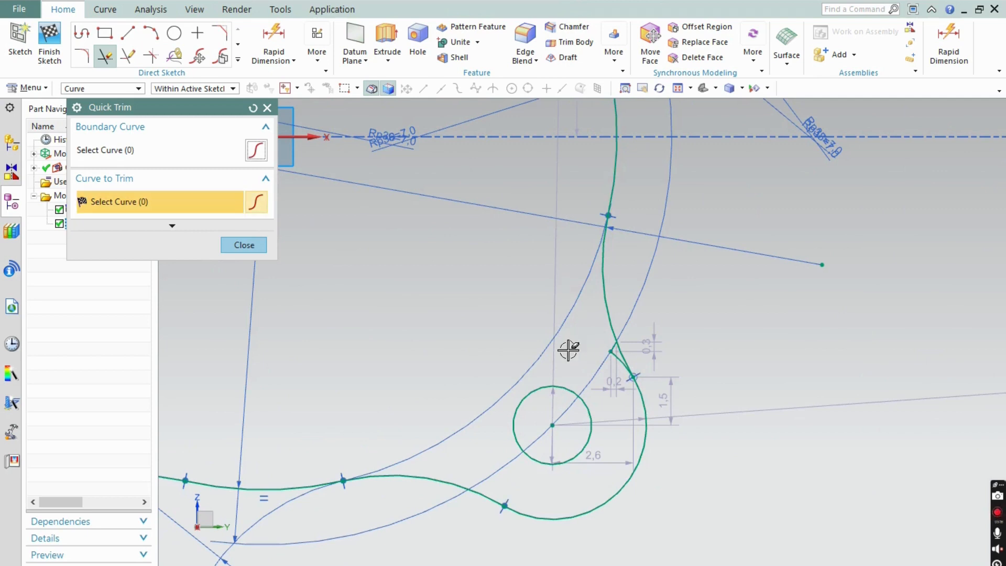
scroll(601, 361, up, 4)
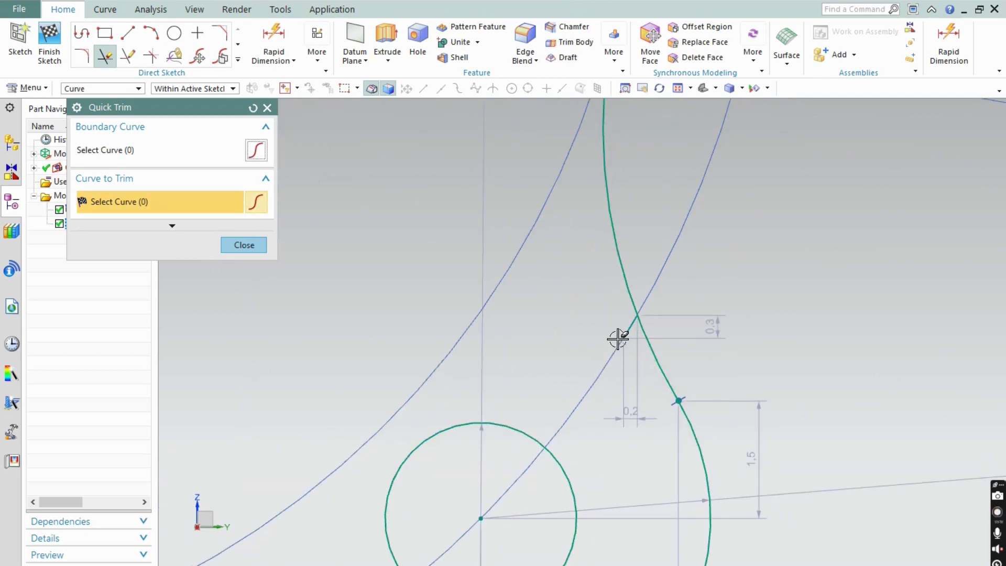
scroll(561, 349, down, 5)
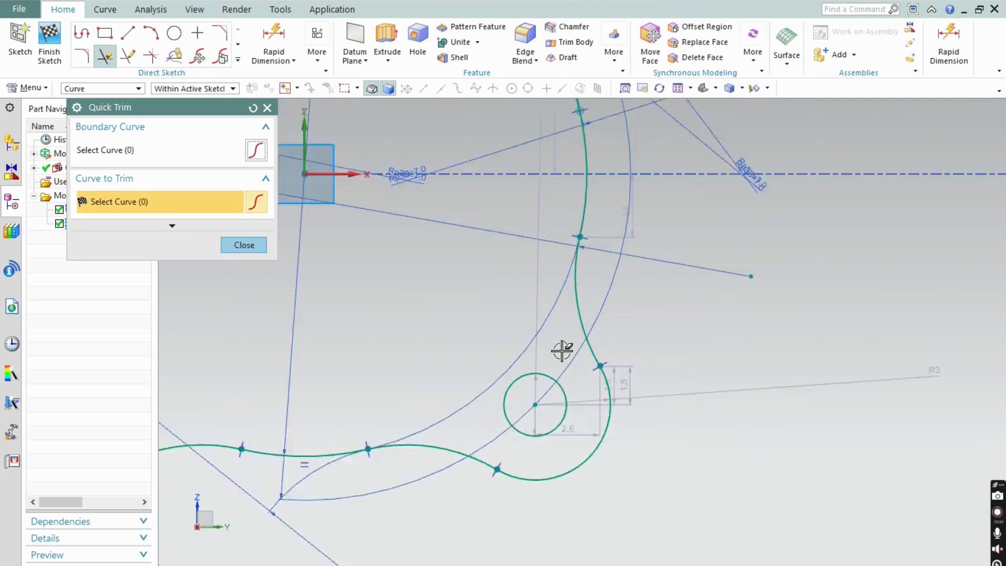
scroll(562, 350, down, 3)
Step: Trim the outer large-circle arc beside the upper-right lug's hole and undo the trim that cuts its hole circle
scroll(550, 126, up, 6)
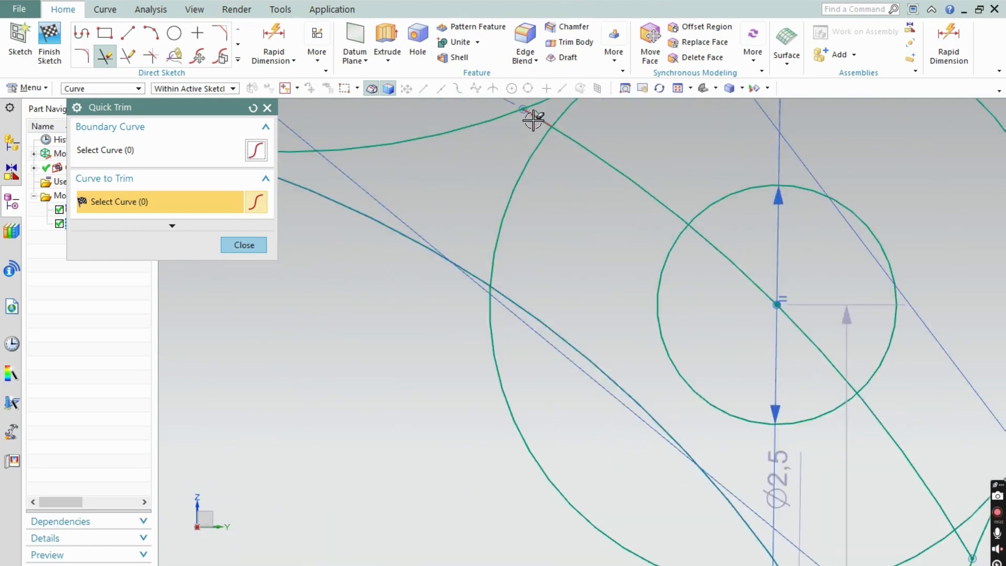
mouse_move(594, 130)
mouse_down()
mouse_move(503, 200)
mouse_move(382, 326)
mouse_up()
scroll(388, 318, down, 3)
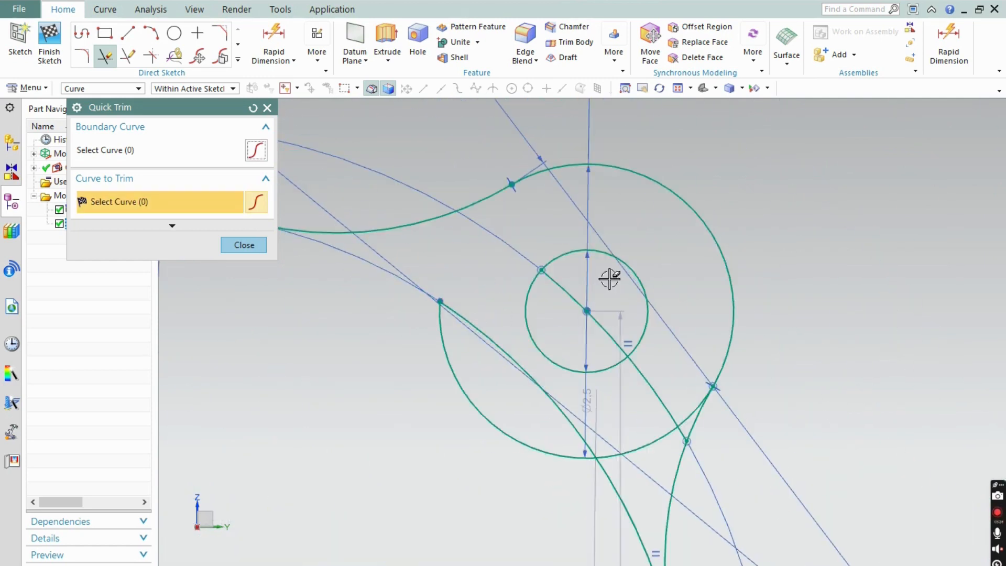
mouse_move(636, 249)
mouse_down()
mouse_move(545, 351)
mouse_move(470, 390)
mouse_up()
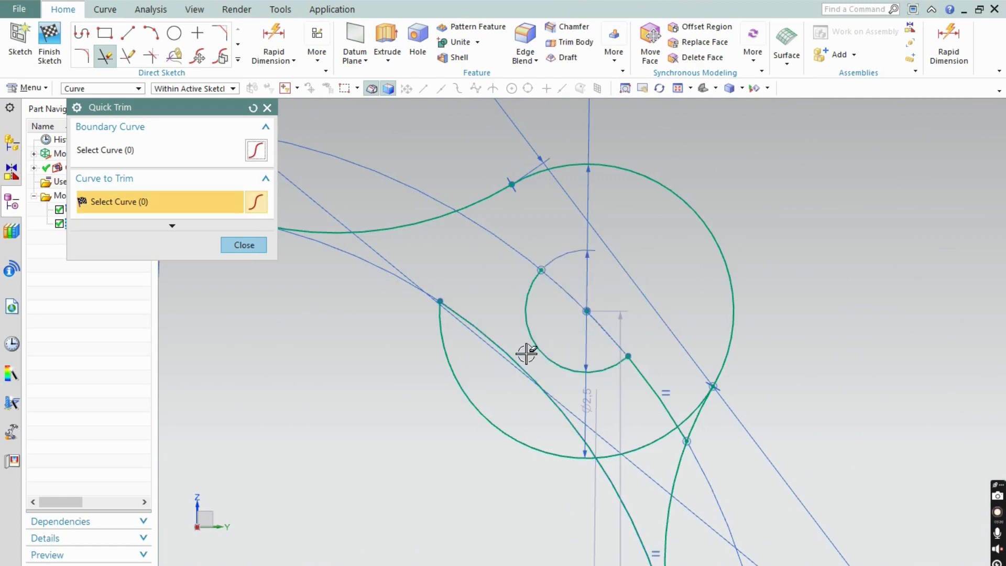
key(ctrl+z)
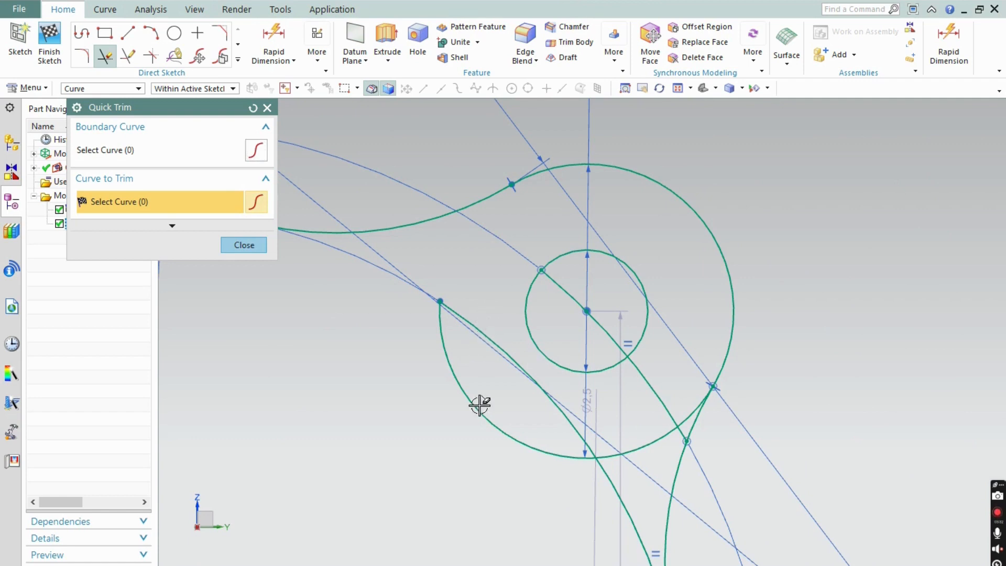
Step: Trim the inner lug-circle portion, the remaining large-circle arcs and the leftover stub at the upper-right lug, keeping its hole circle
drag(490, 314, 454, 440)
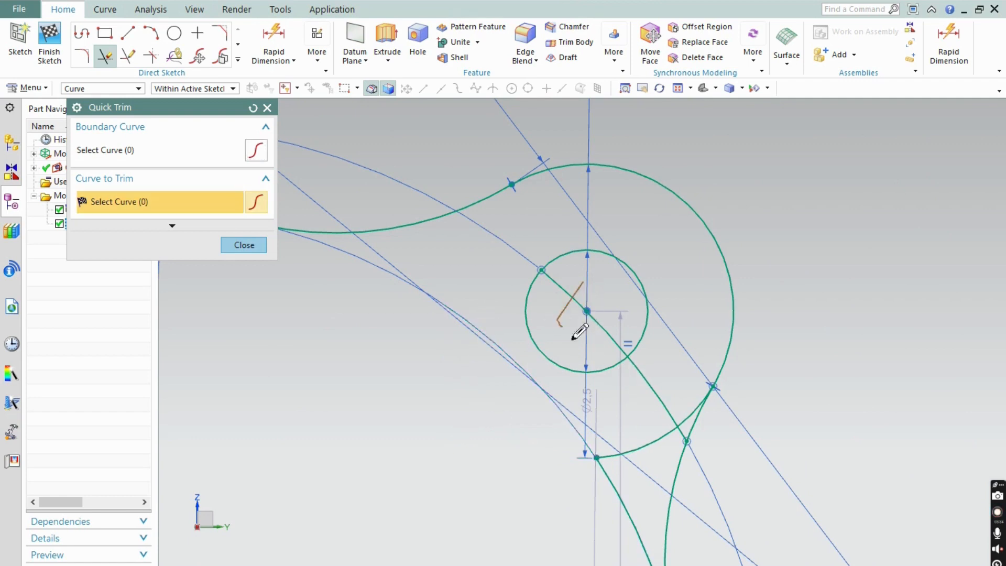
mouse_move(579, 331)
mouse_down()
mouse_move(606, 312)
mouse_move(621, 359)
mouse_up()
mouse_move(680, 342)
mouse_down()
mouse_move(587, 420)
mouse_move(653, 417)
mouse_up()
drag(616, 487, 629, 491)
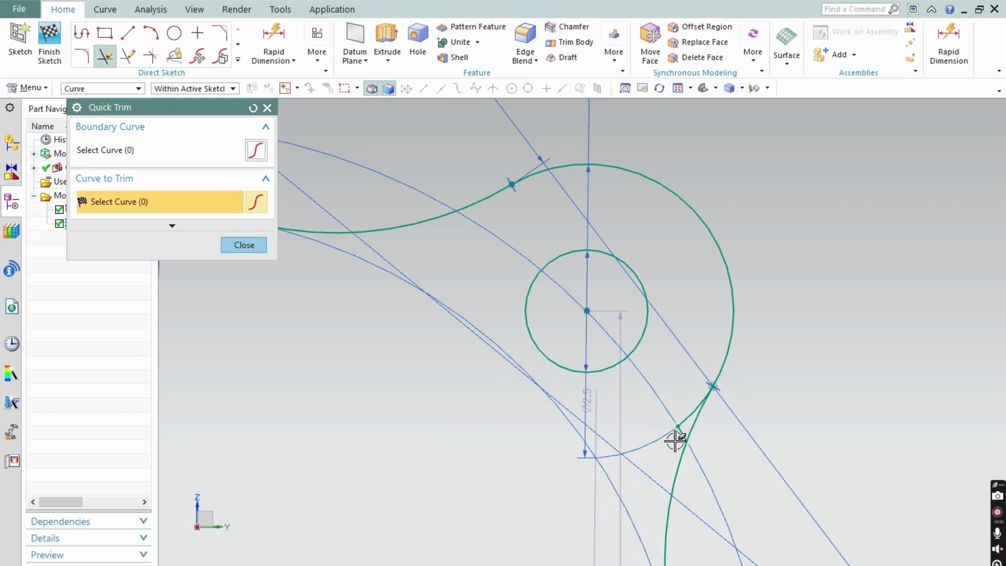
scroll(674, 440, up, 4)
mouse_move(695, 377)
mouse_down()
mouse_move(681, 441)
mouse_move(631, 429)
mouse_move(622, 373)
mouse_up()
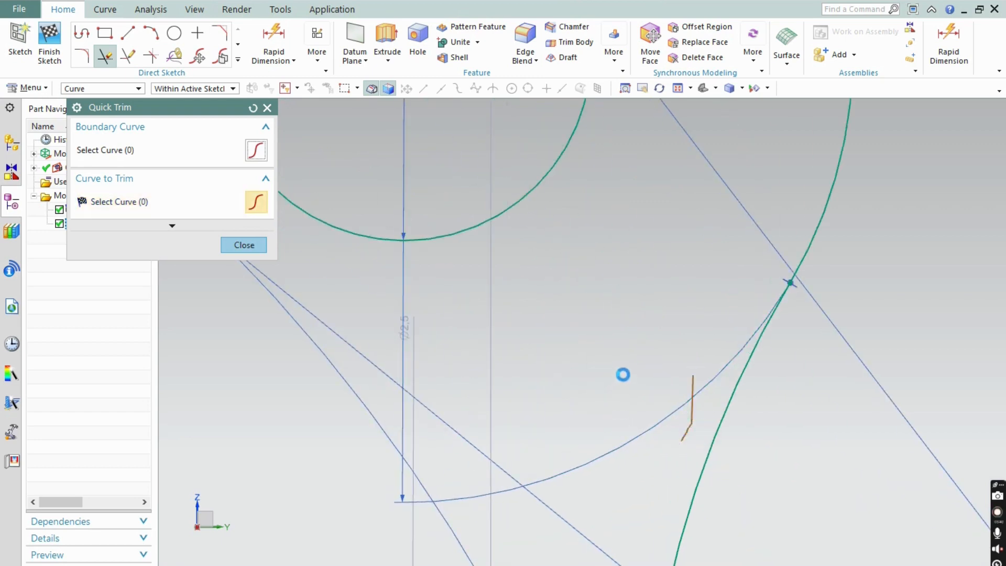
Step: Trim the upper part of the upper-left lug's inside: the lug-circle arc and the large-circle arcs running to and through its hole
scroll(718, 330, down, 5)
scroll(734, 325, down, 2)
scroll(472, 287, up, 7)
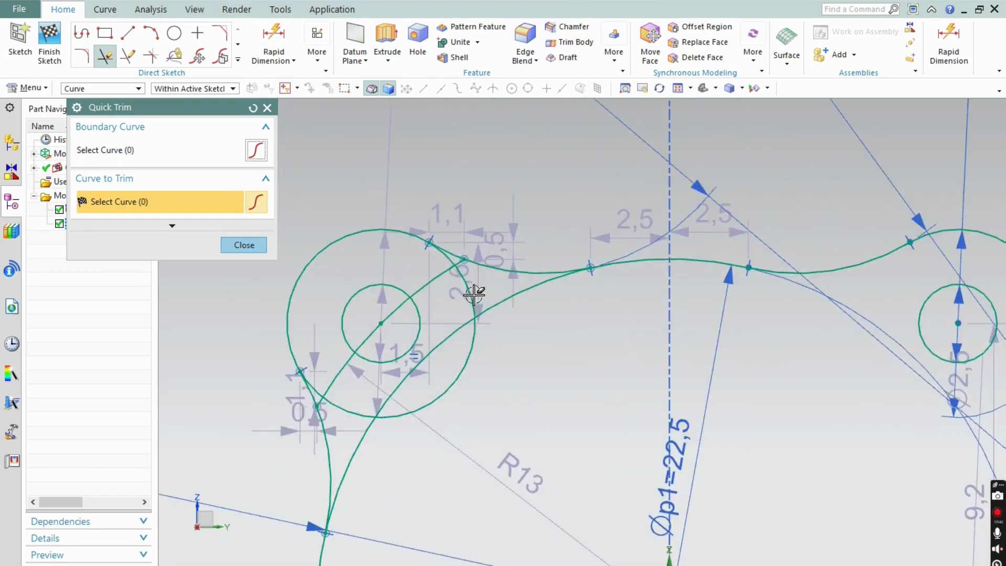
drag(424, 236, 470, 259)
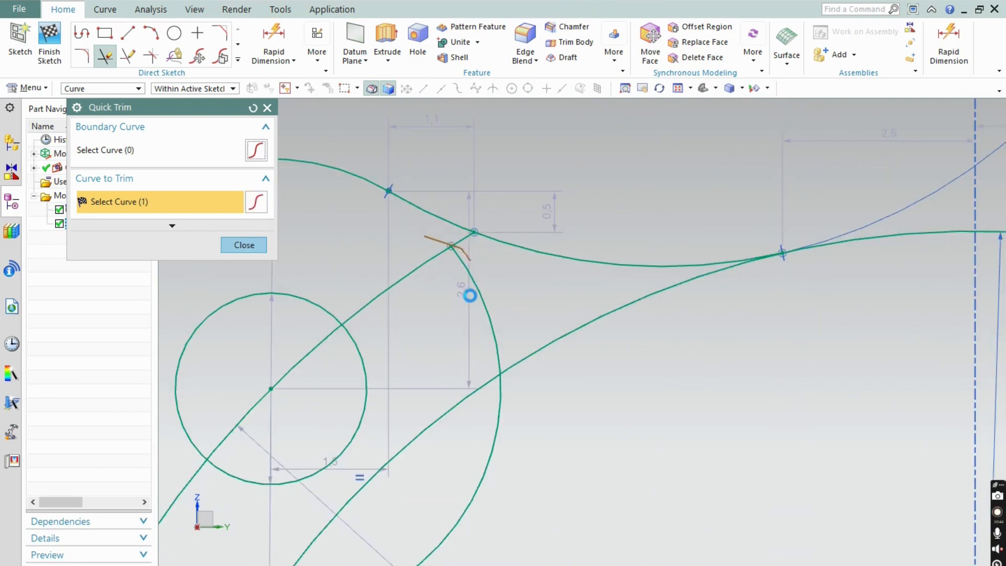
drag(393, 259, 583, 400)
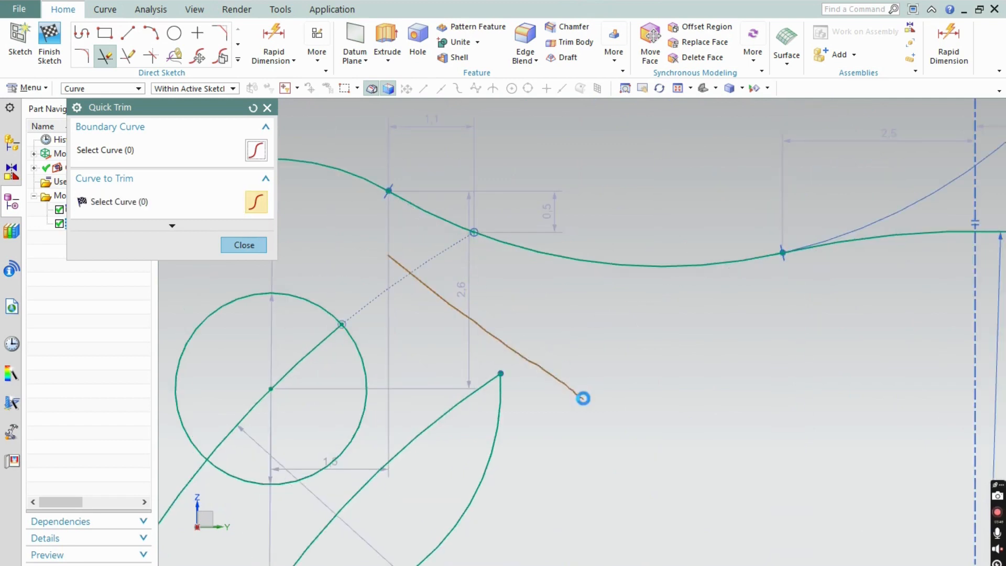
drag(451, 373, 502, 464)
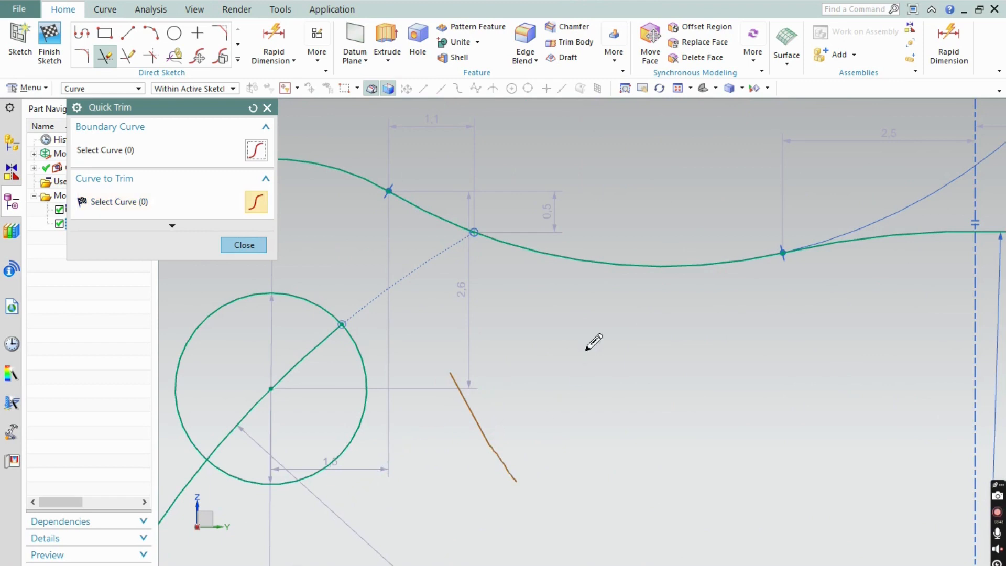
scroll(595, 341, down, 3)
drag(425, 387, 418, 390)
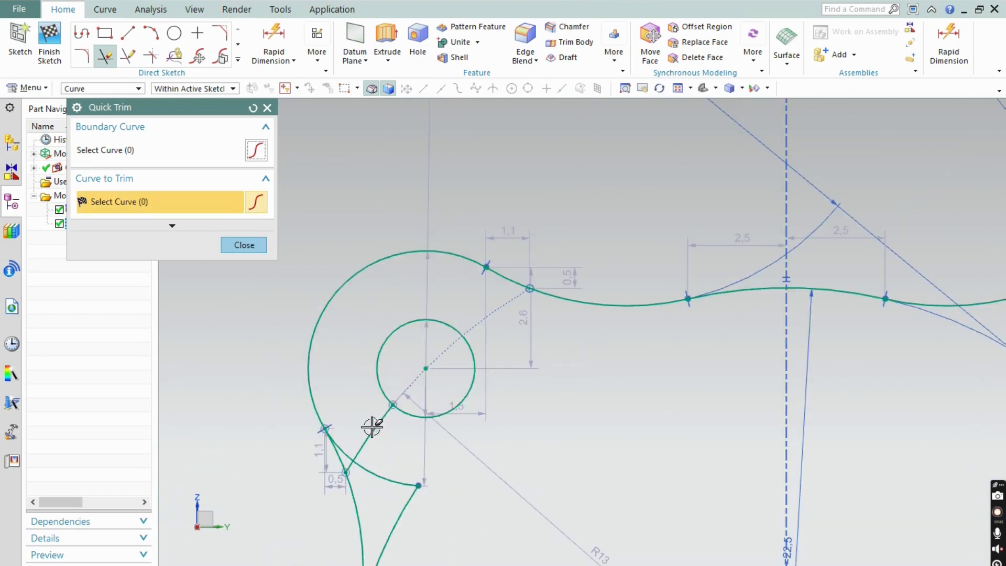
Step: Trim the remaining large-circle arcs and lug-circle stubs at the lower end of the upper-left lug, and finish trimming
drag(406, 478, 348, 482)
scroll(348, 479, up, 3)
drag(360, 420, 378, 472)
drag(439, 481, 503, 519)
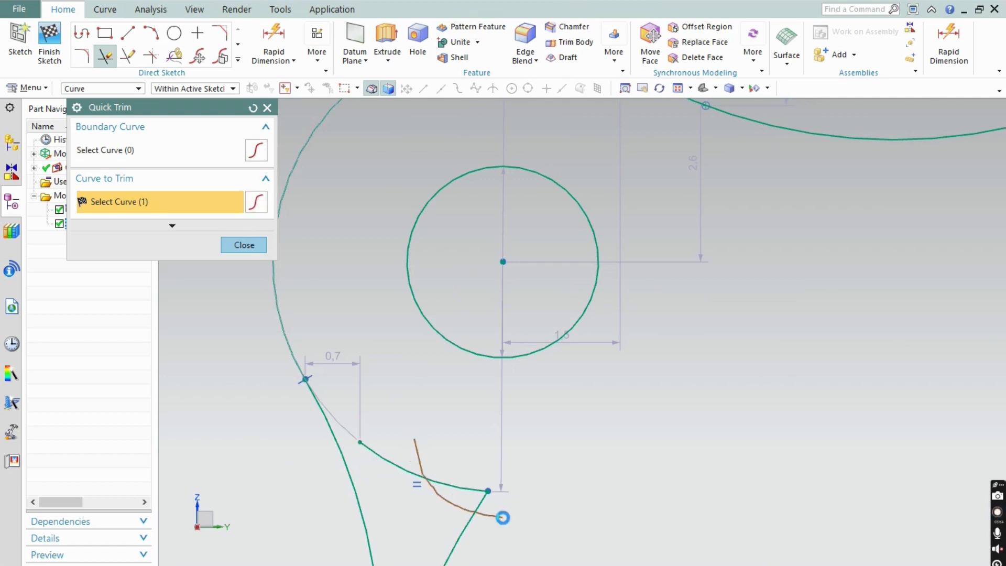
scroll(380, 291, down, 5)
scroll(470, 244, down, 1)
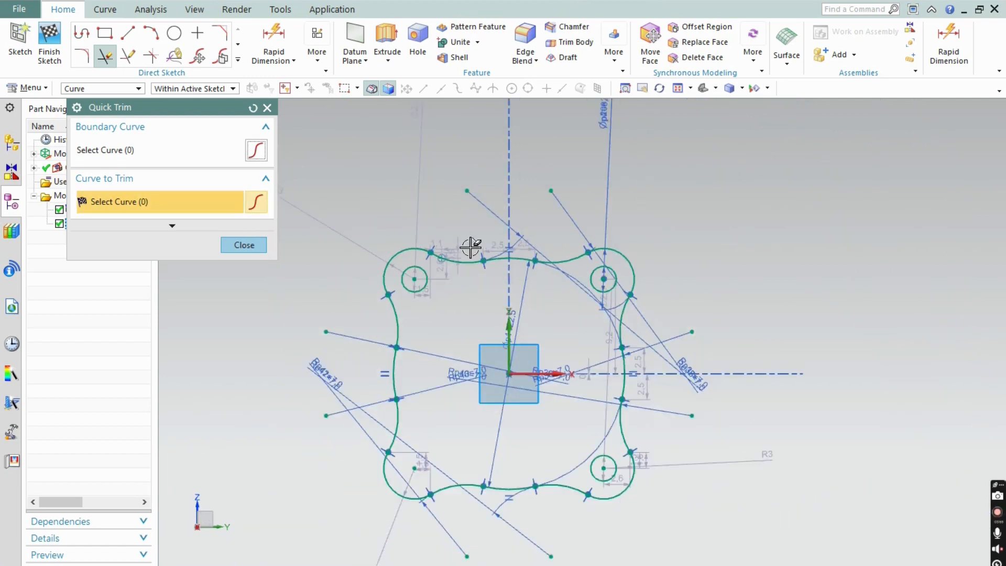
click(244, 245)
Step: Draw a 2.5 mm diameter hole circle at the centre of the lower-left lug and finish the sketch
key(alt+Tab)
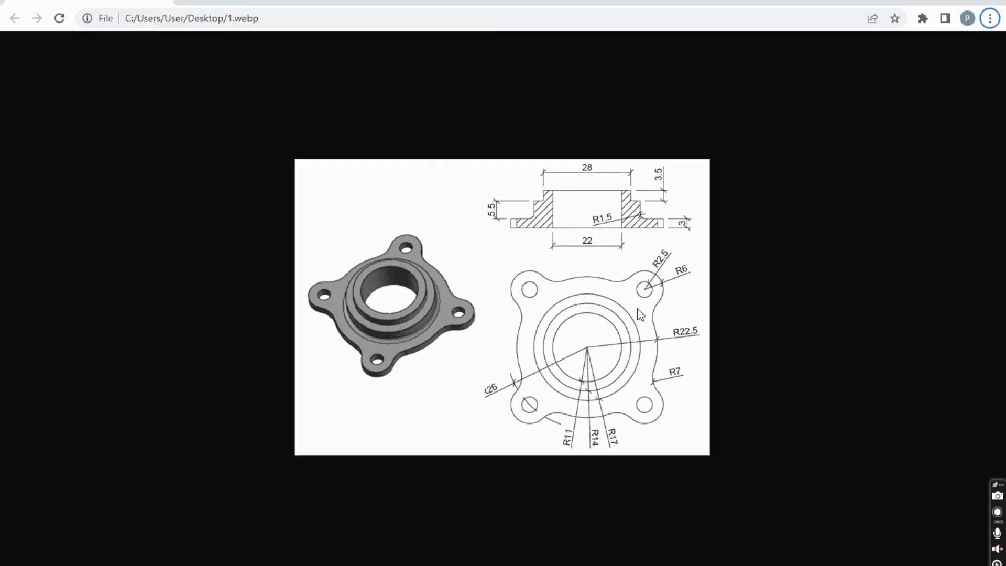
key(alt+Tab)
click(175, 33)
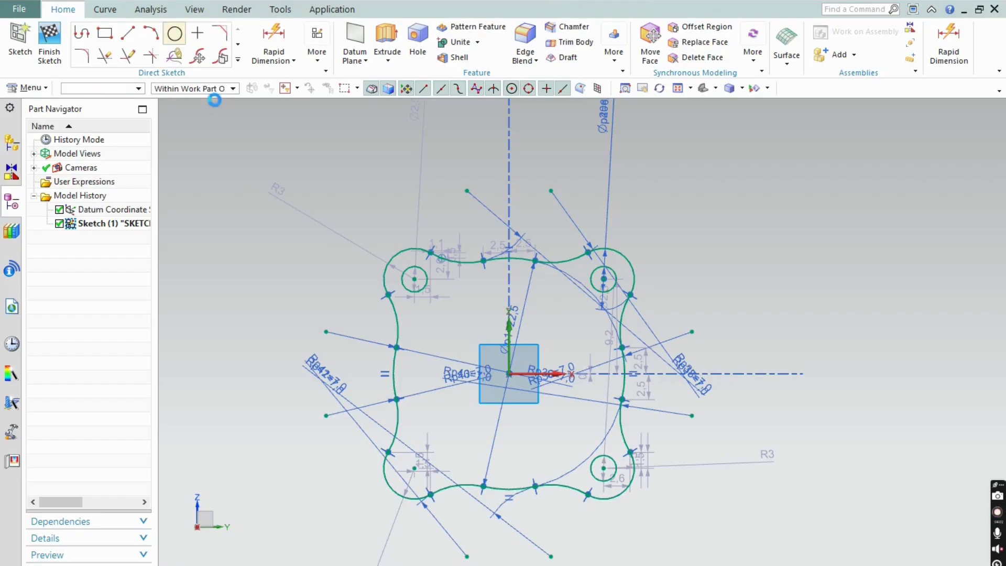
click(412, 432)
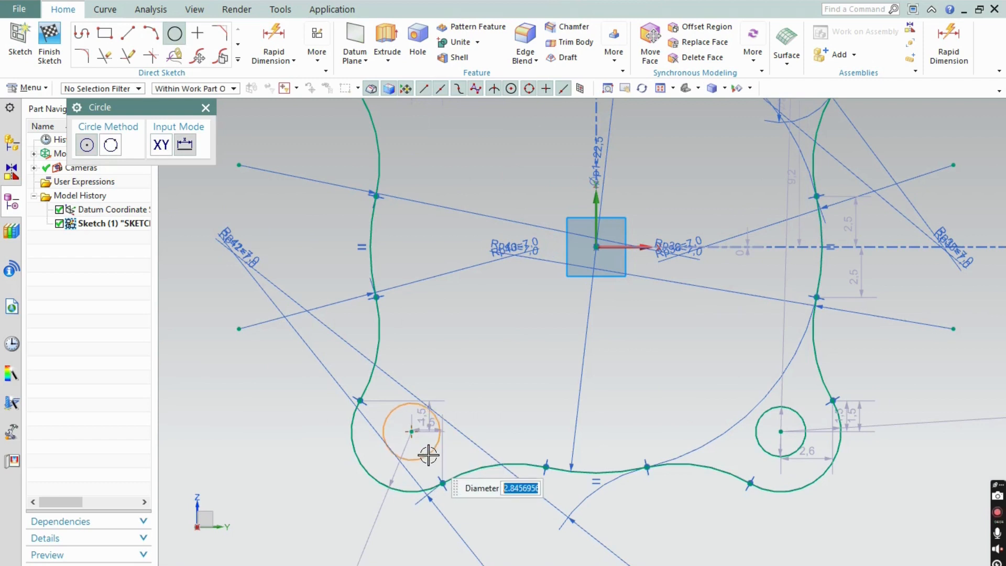
key(Return)
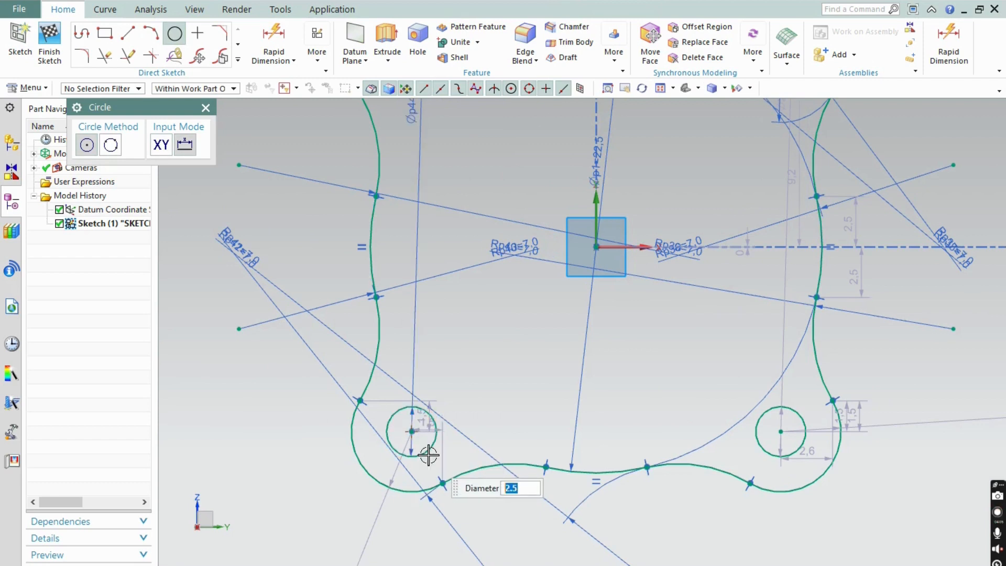
click(49, 42)
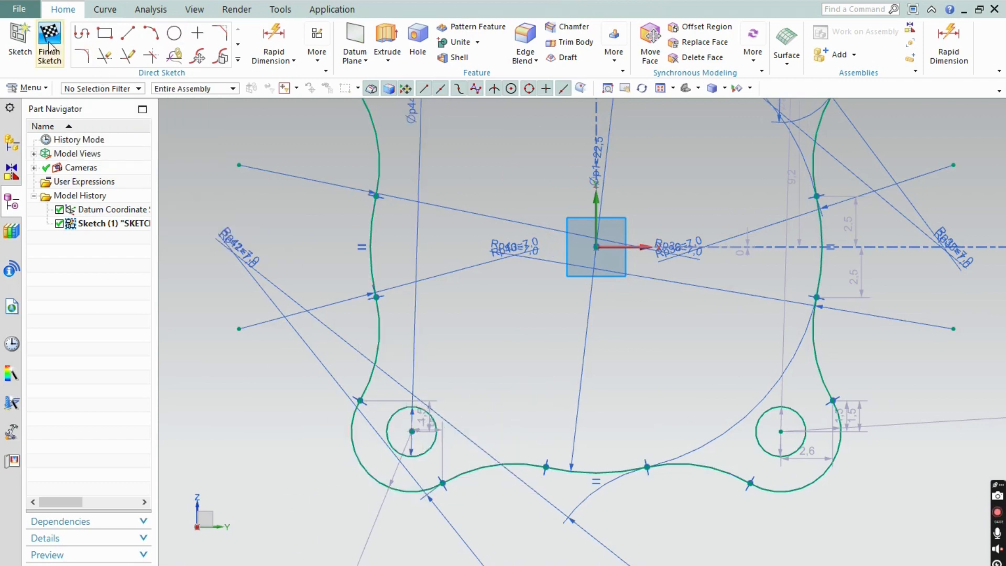
Step: Extrude the lugged profile with its four holes from 0 to 3 mm, with the Boolean set to None
middle_drag(675, 326, 677, 270)
key(alt+Tab)
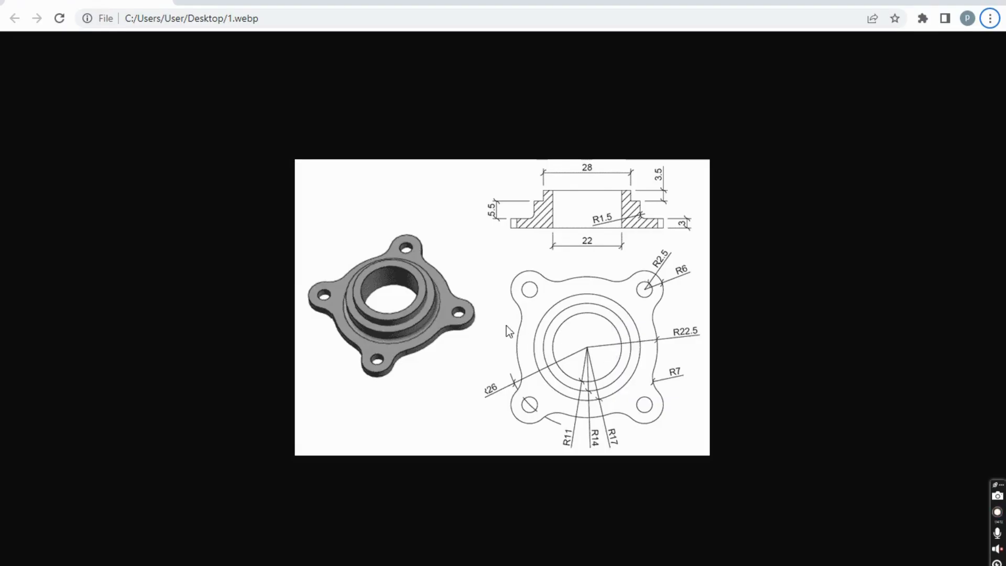
key(alt+Tab)
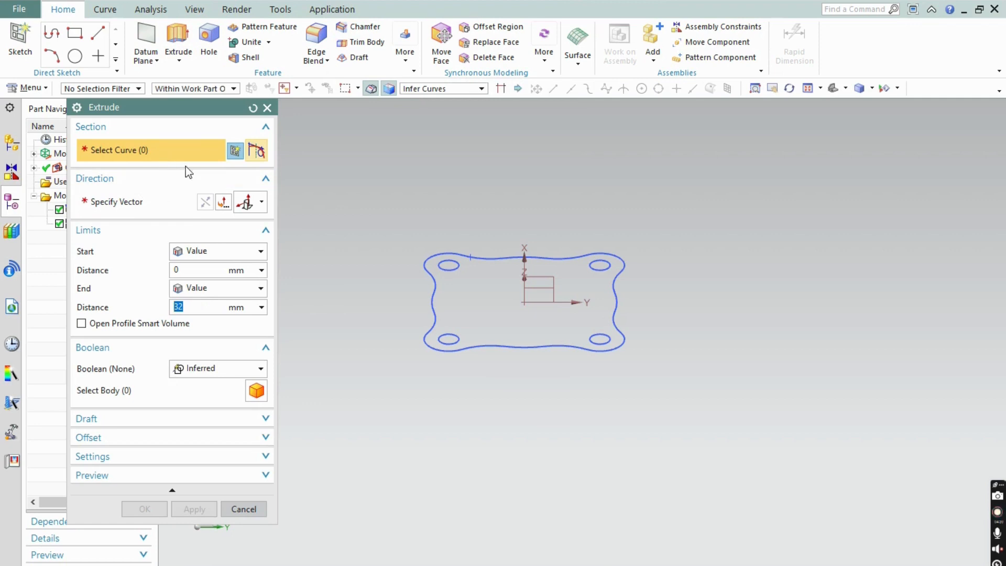
click(434, 303)
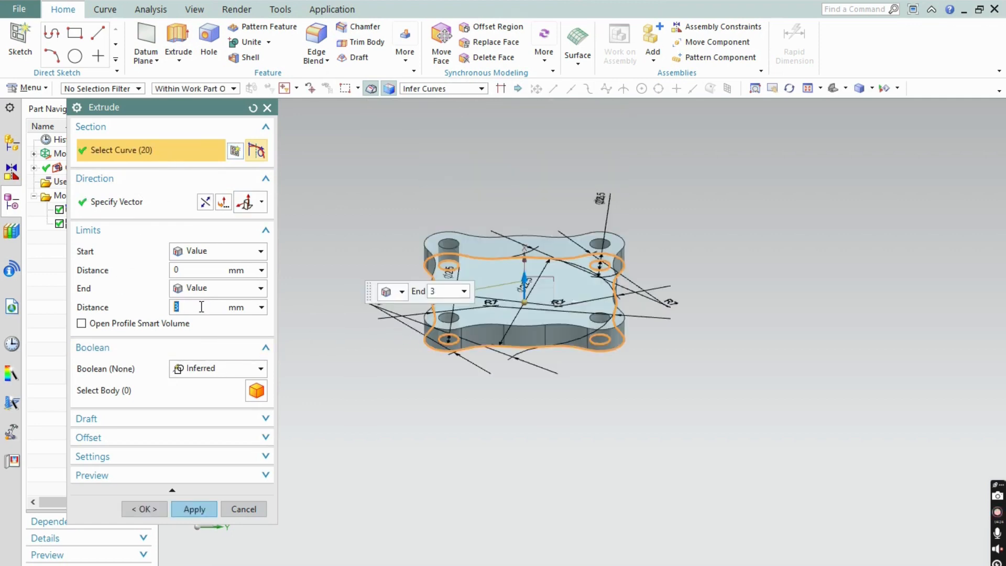
click(231, 369)
click(215, 388)
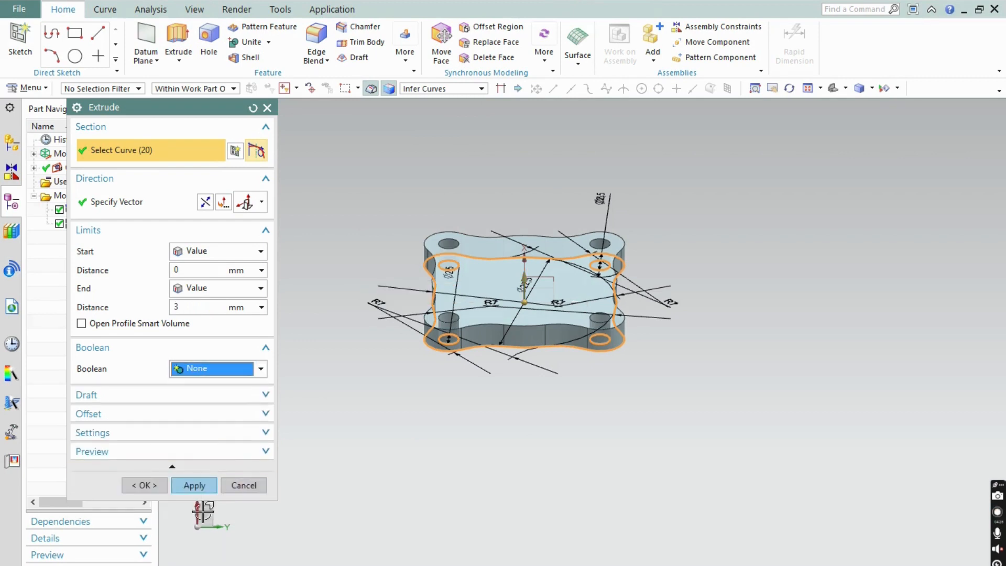
click(195, 483)
click(242, 483)
Step: Compare the extruded base plate with the reference drawing and check the radii of the central stepped boss
middle_drag(287, 488, 650, 465)
key(alt+Tab)
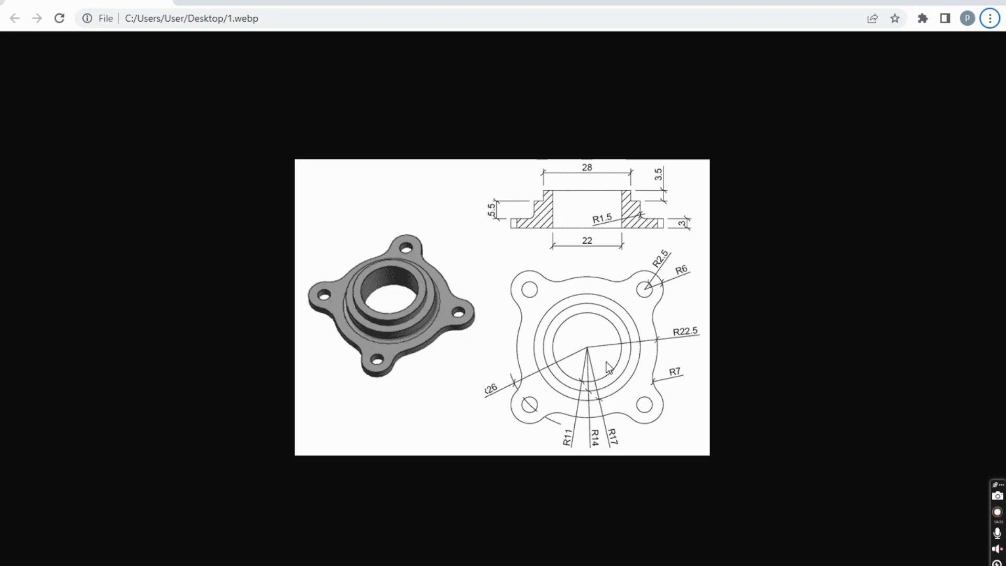
key(alt+Tab)
middle_drag(623, 360, 579, 348)
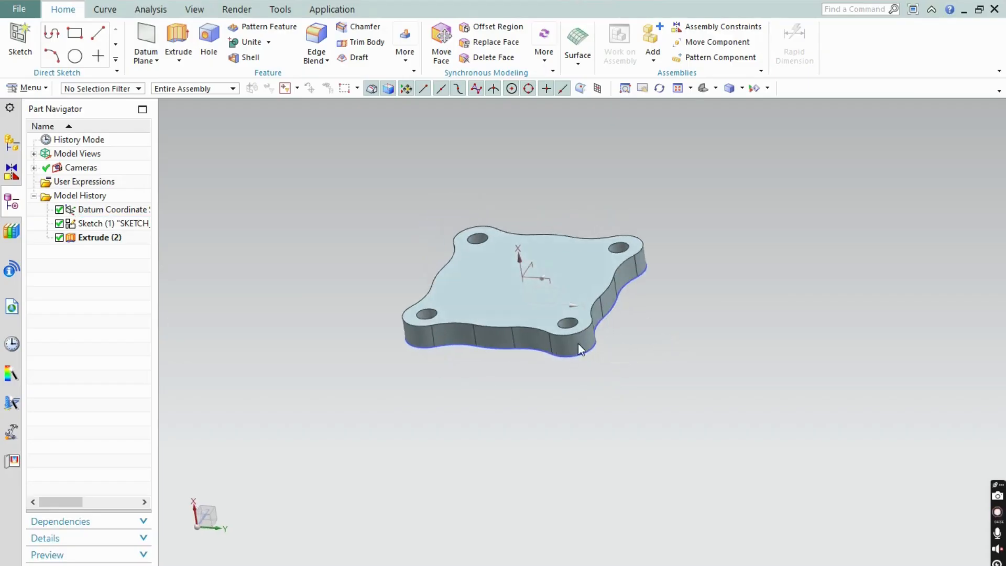
key(alt+Tab)
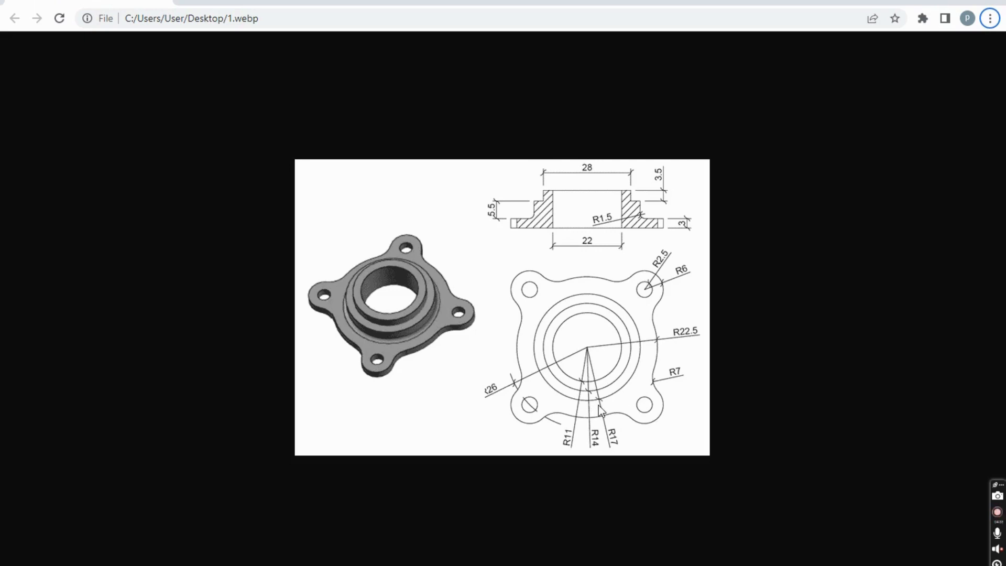
key(alt+Tab)
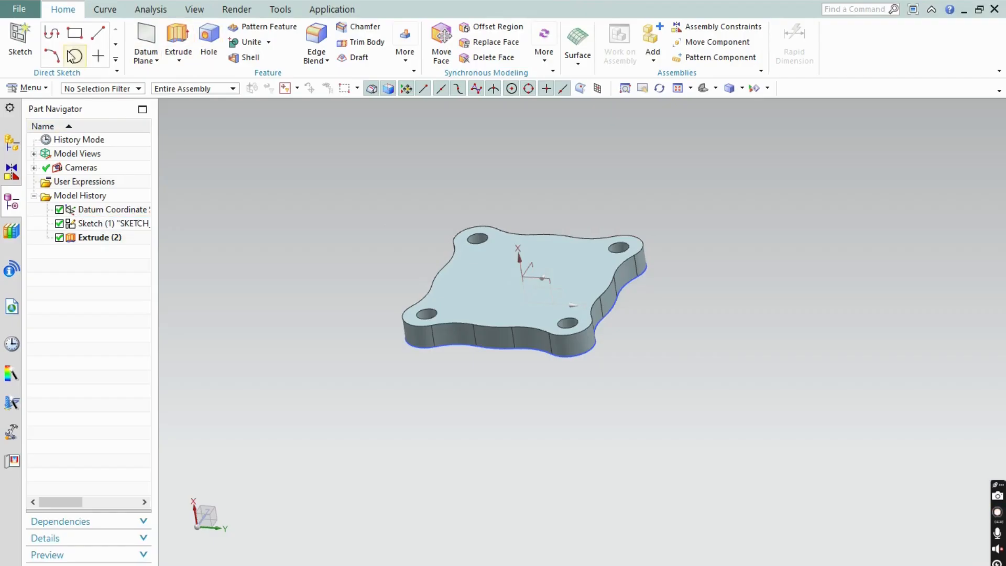
Step: Sketch a 17 mm diameter circle on the base plate's upper face, centred on the plate
click(15, 46)
click(482, 276)
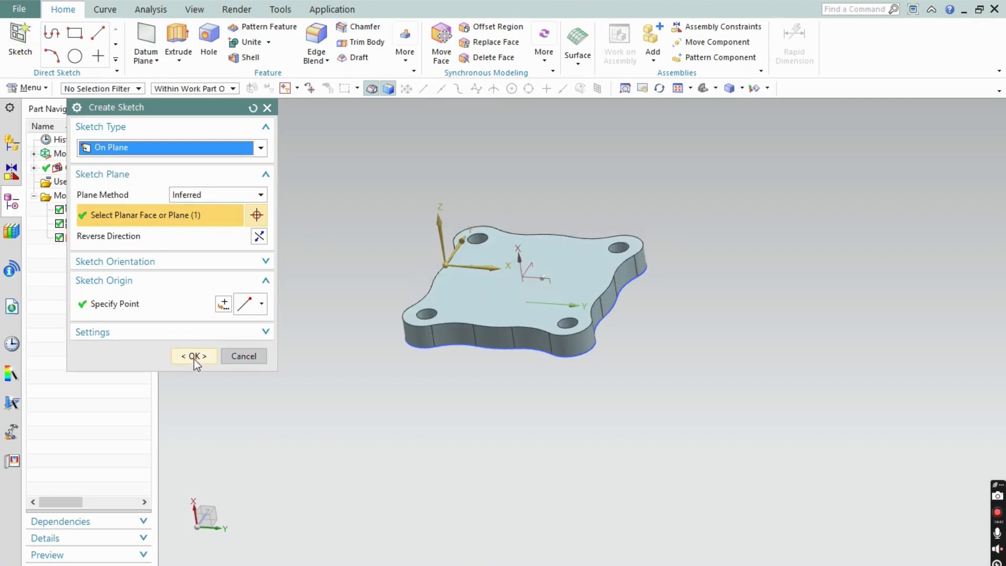
click(193, 357)
key(o)
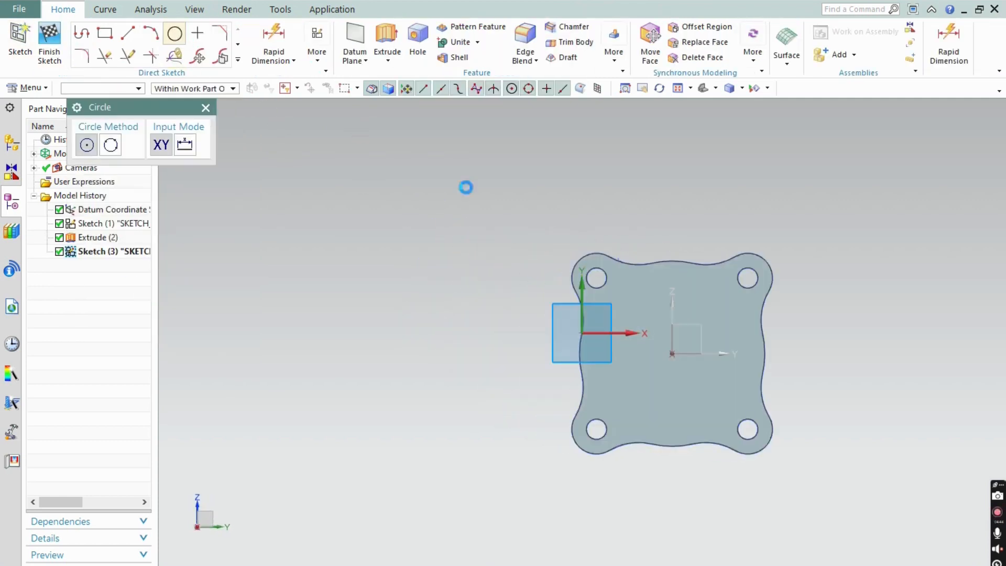
click(672, 353)
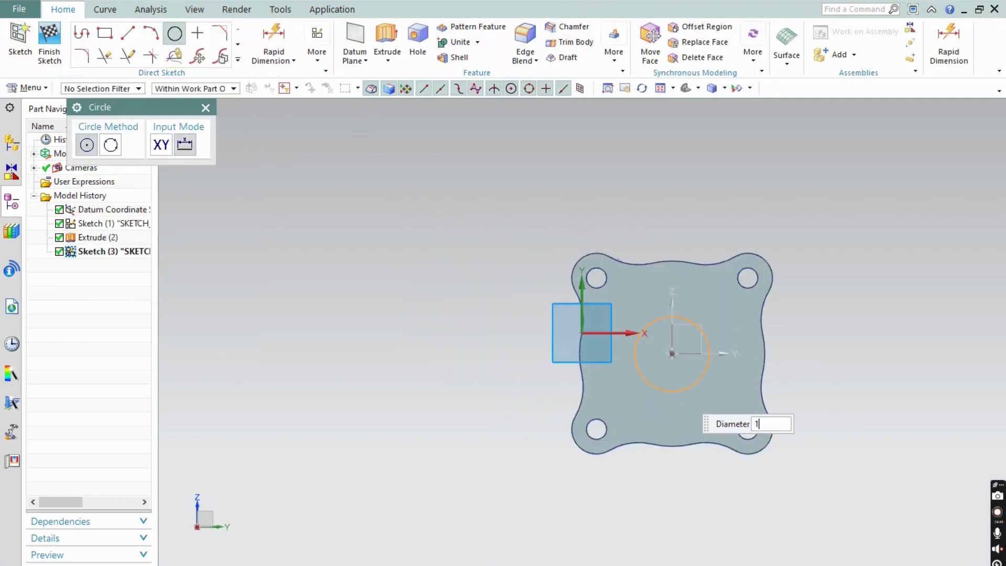
key(Return)
scroll(436, 344, down, 2)
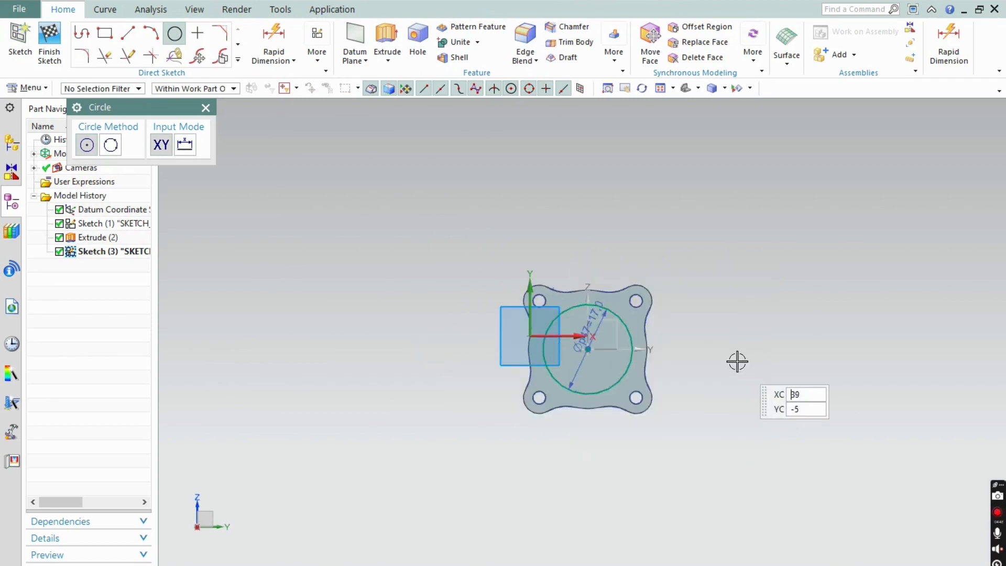
Step: Extrude the 17 mm circle upward from 0 to 5.5 mm with the Boolean set to None
middle_drag(737, 361, 727, 297)
key(alt+Tab)
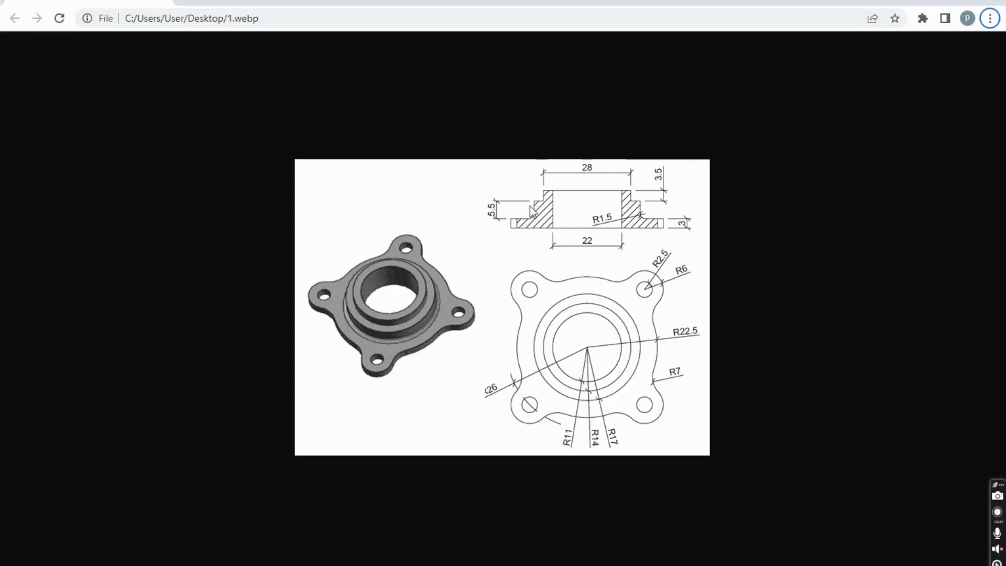
key(alt+Tab)
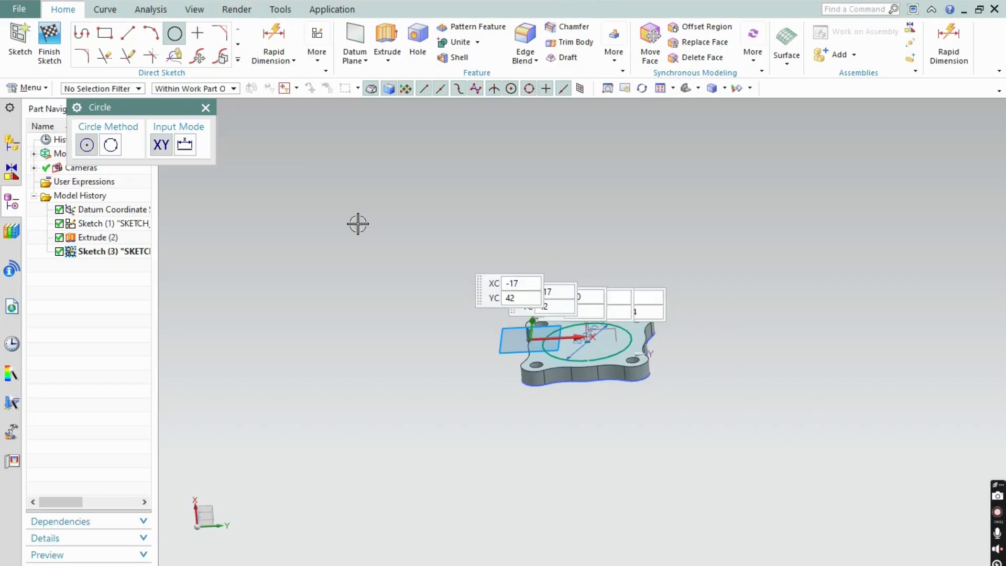
click(387, 42)
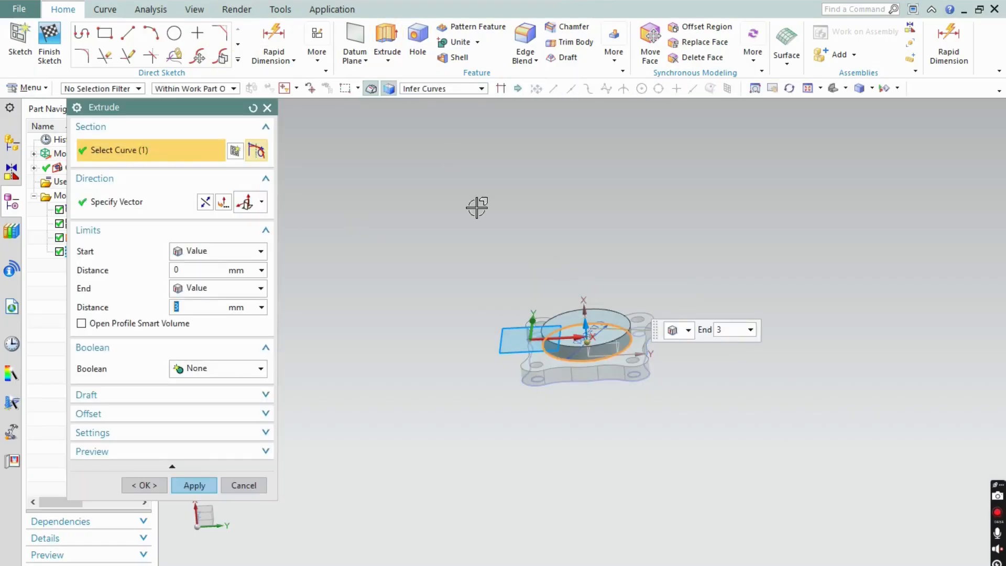
text(5.5)
key(Return)
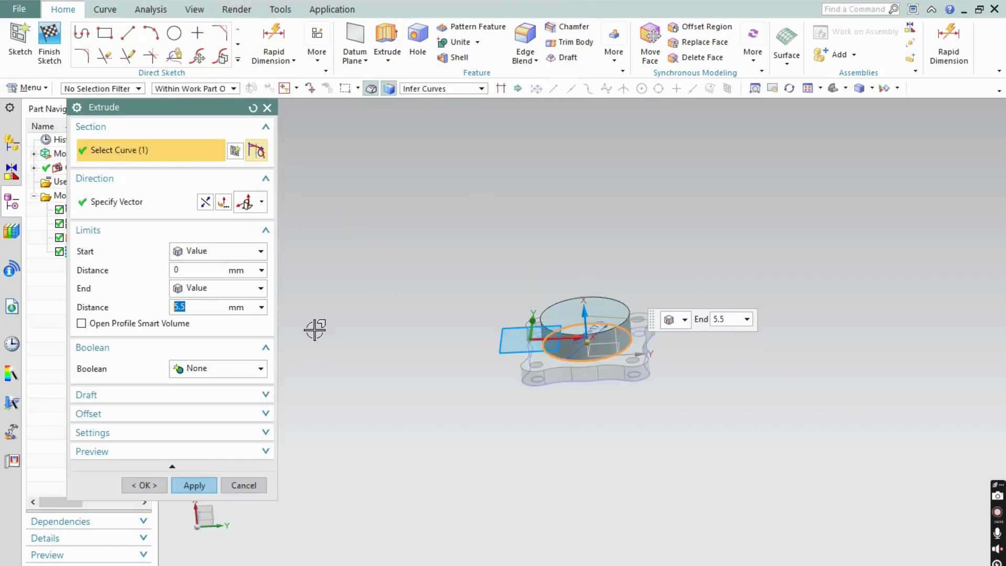
click(194, 488)
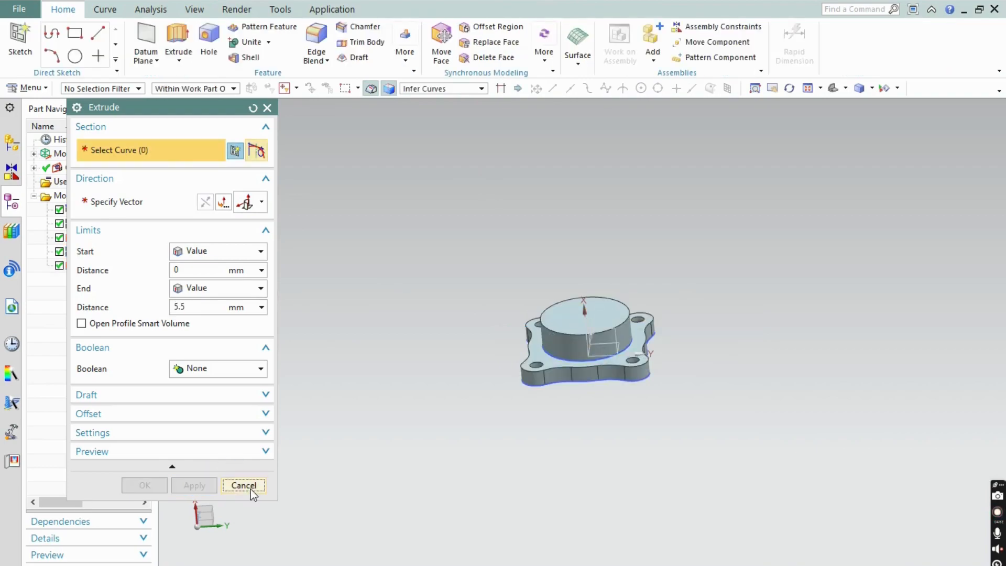
click(250, 489)
Step: Check the reference drawing and sketch a concentric 14 mm diameter circle on the boss's upper face
key(alt+Tab)
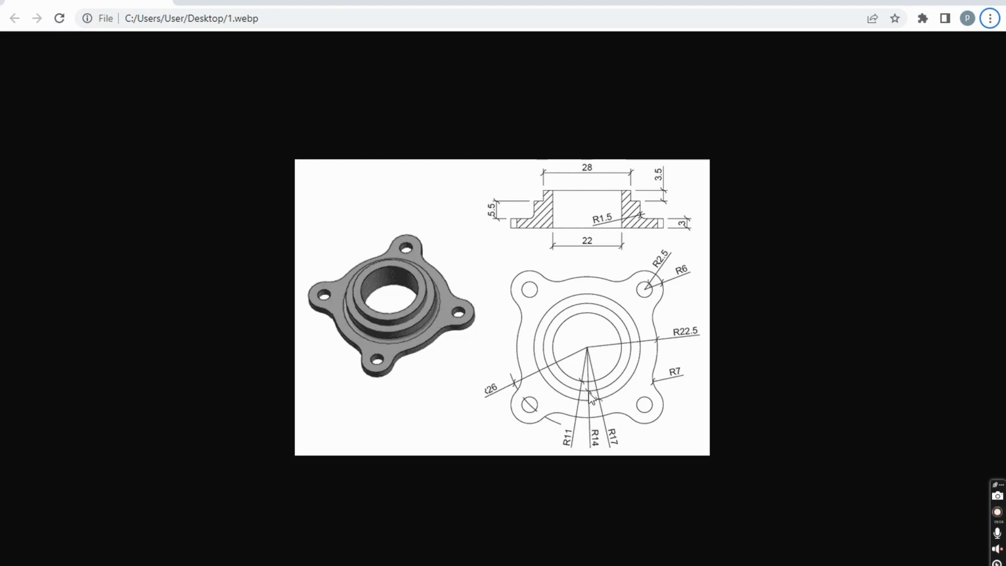
key(alt+Tab)
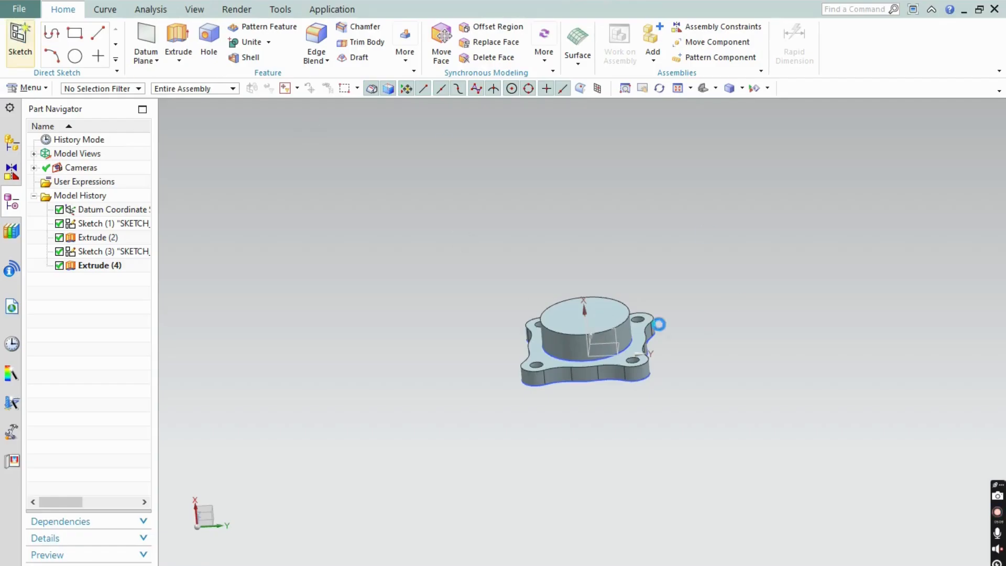
click(586, 313)
click(195, 355)
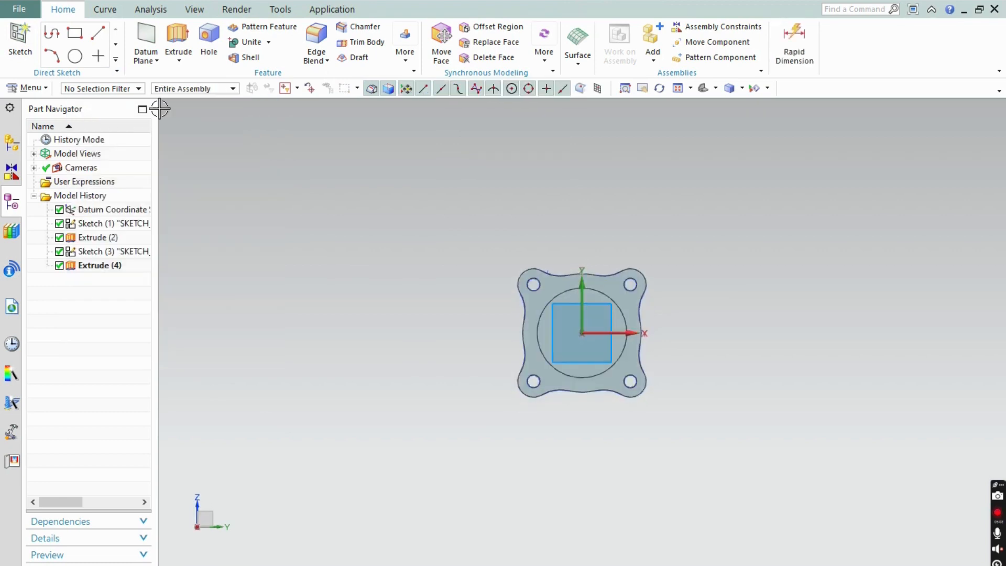
click(174, 33)
scroll(597, 319, up, 4)
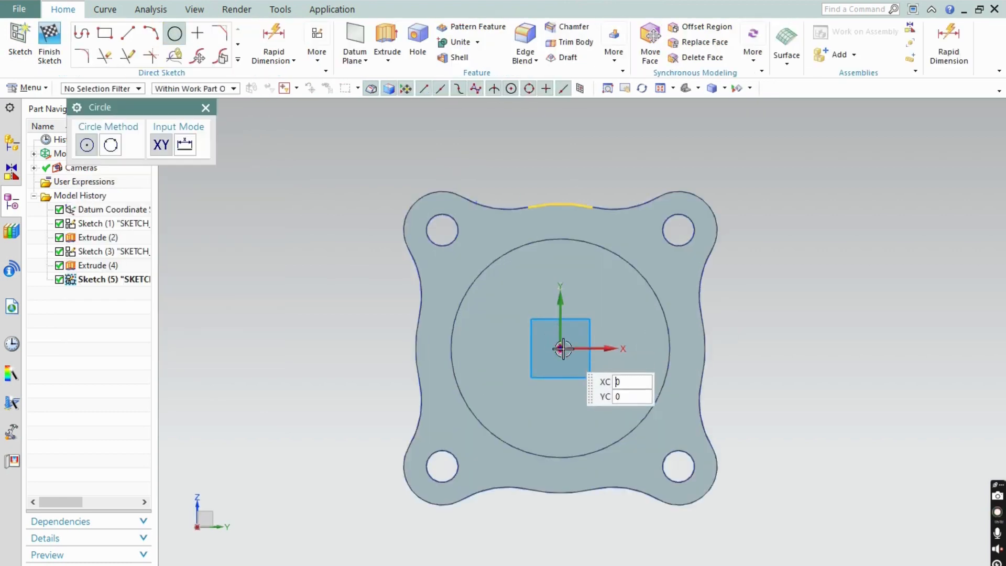
click(563, 349)
key(Return)
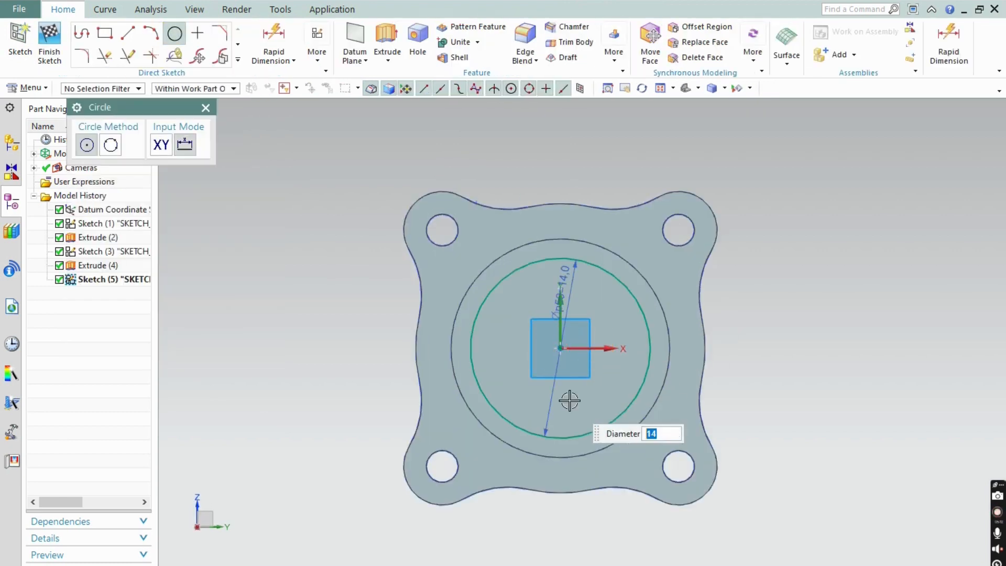
key(Escape)
Step: Extrude the 14 mm circle upward from 0 to 3.5 mm with the Boolean set to None
middle_drag(834, 308, 832, 255)
key(alt+Tab)
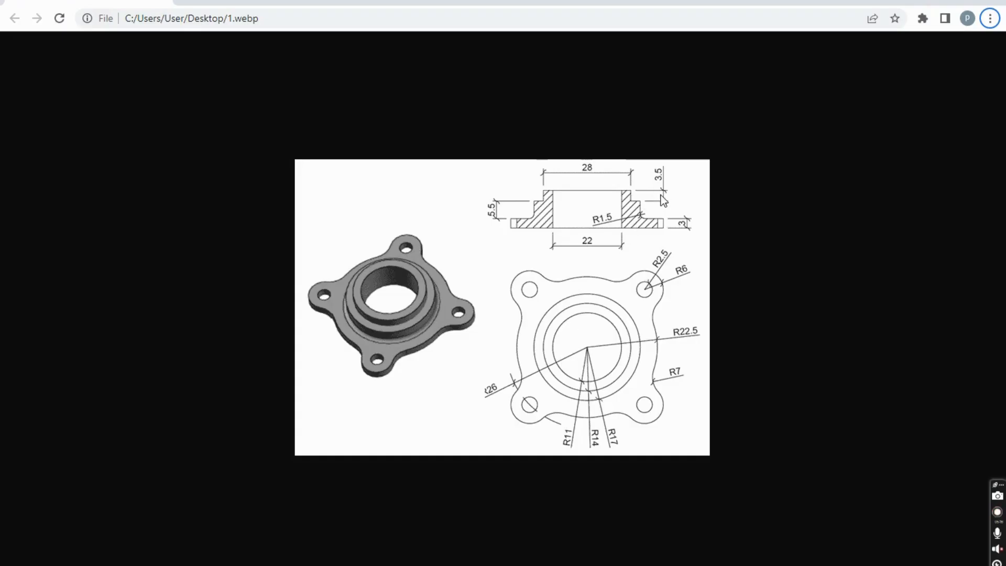
key(alt+Tab)
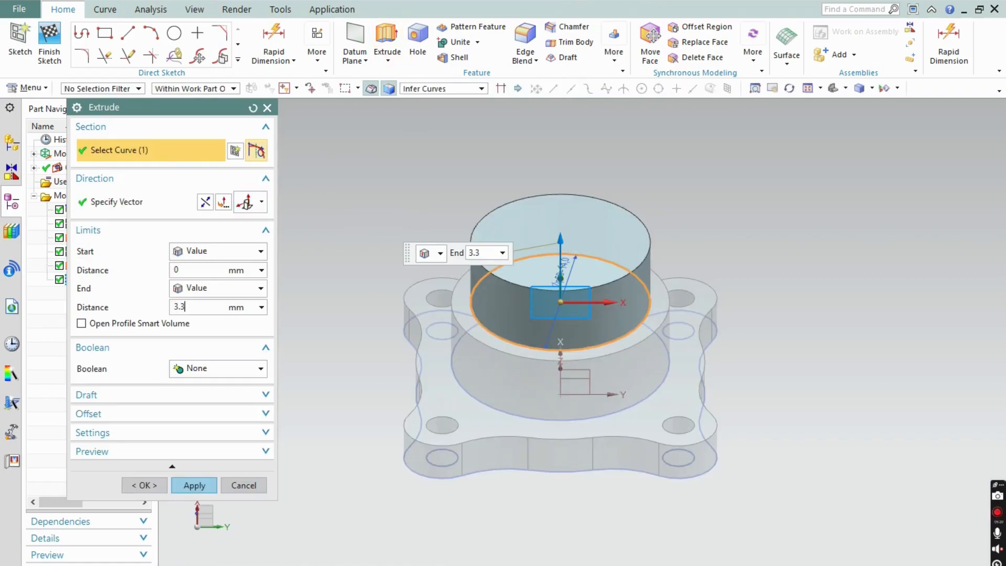
key(alt+Tab)
key(alt+Tab)
click(192, 487)
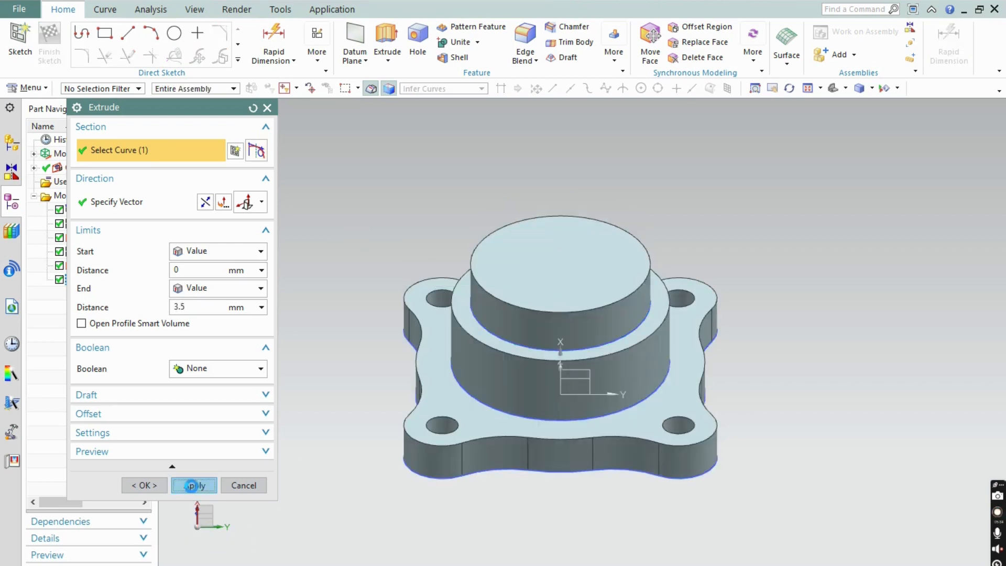
click(243, 487)
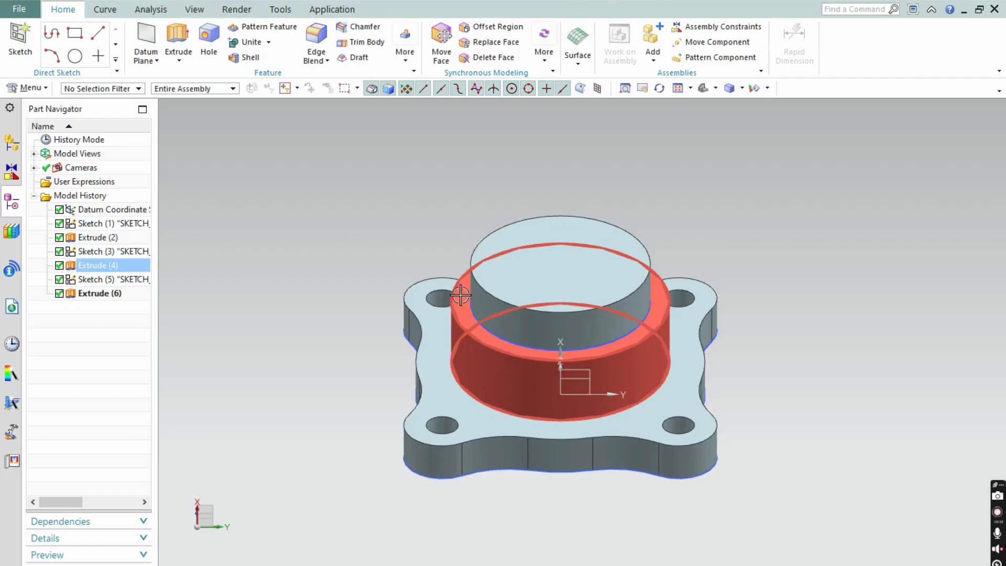
Step: Unite the two boss cylinders, with the upper one as target and the lower one as tool
scroll(318, 229, down, 3)
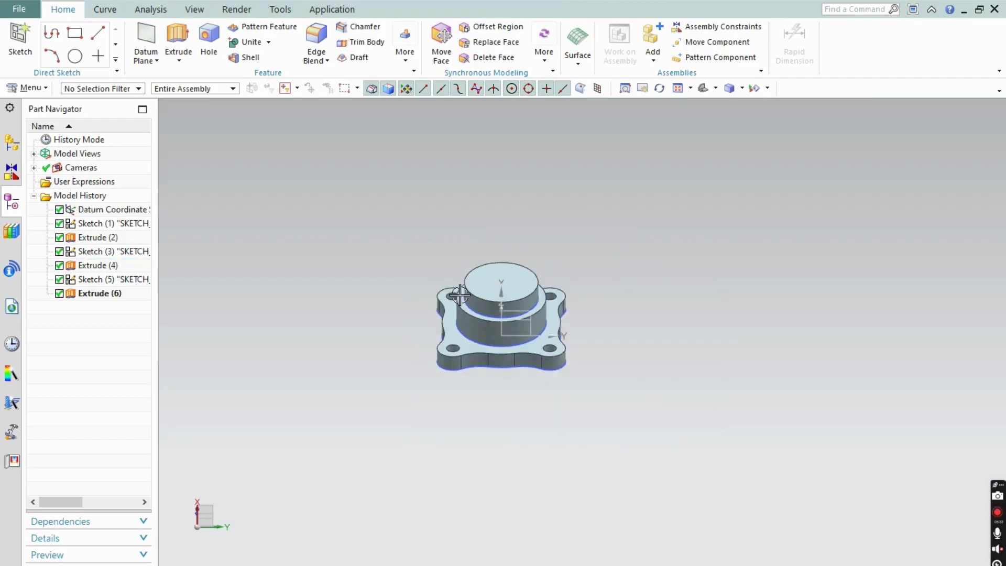
scroll(318, 230, up, 1)
click(250, 42)
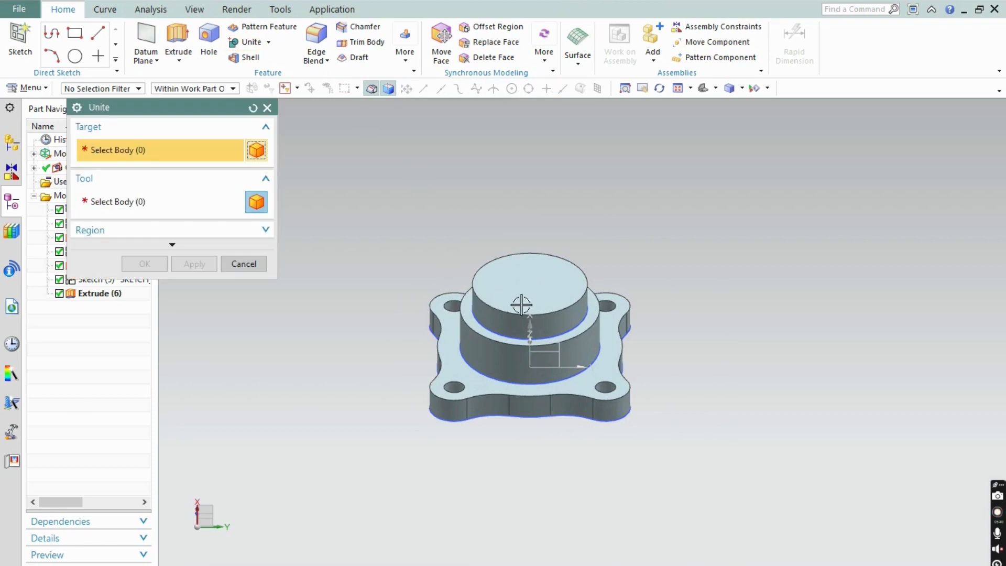
scroll(519, 304, up, 2)
click(486, 319)
click(476, 398)
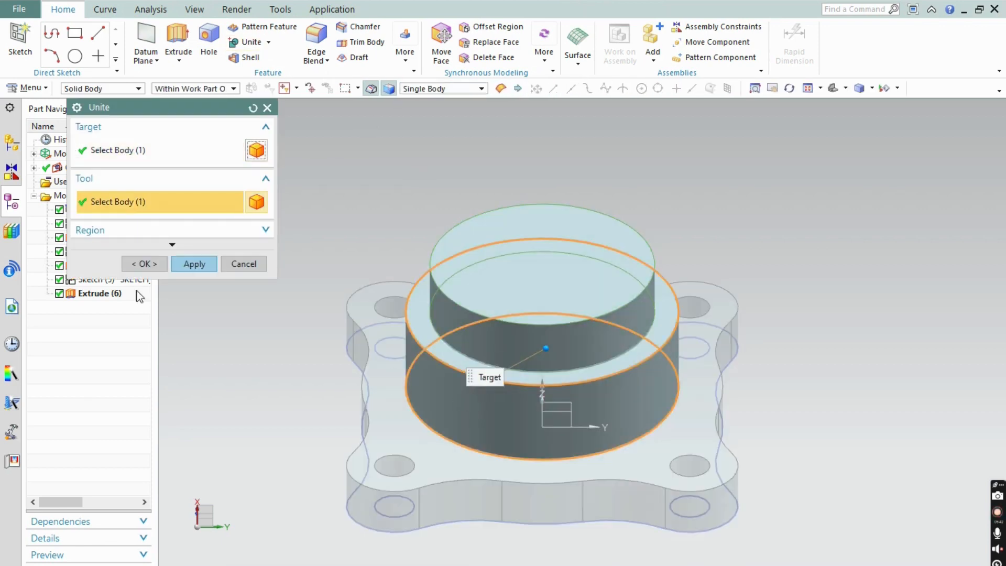
click(200, 266)
Step: Unite the lugged base plate with the stepped boss and close the Unite command
click(490, 388)
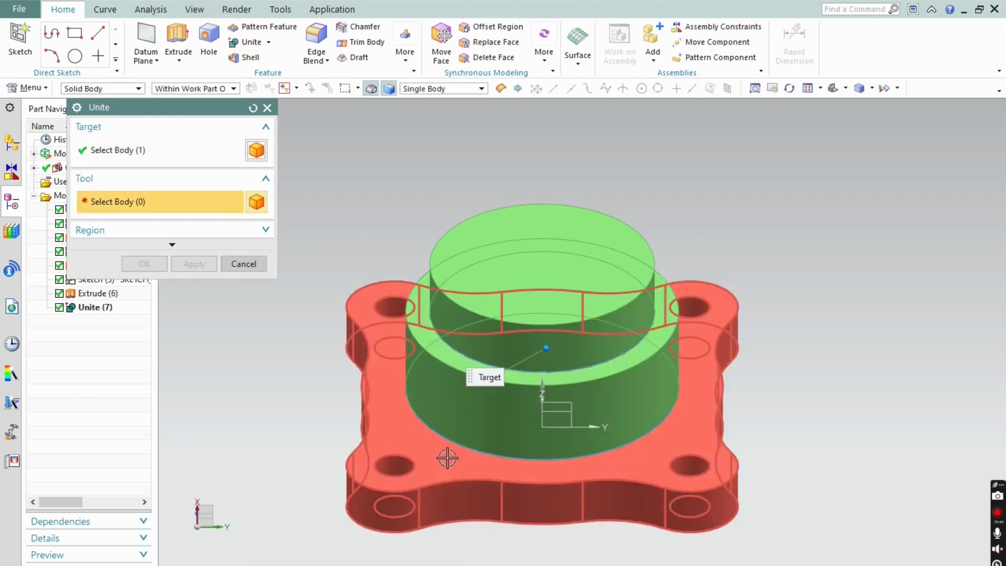
click(449, 458)
click(194, 265)
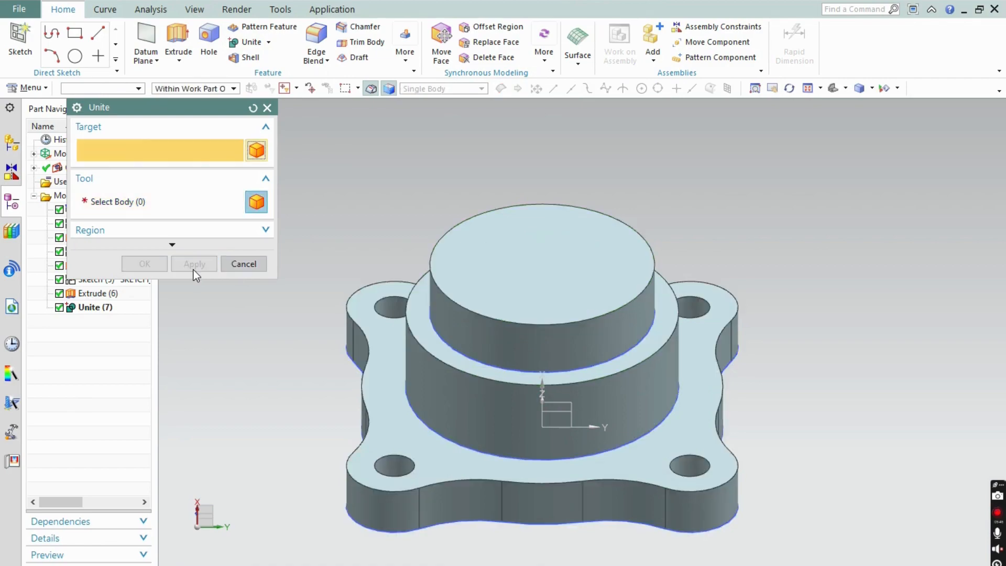
click(244, 264)
Step: Check the bore on the reference drawing and sketch a concentric 11 mm diameter circle on the top face of the boss
key(alt+Tab)
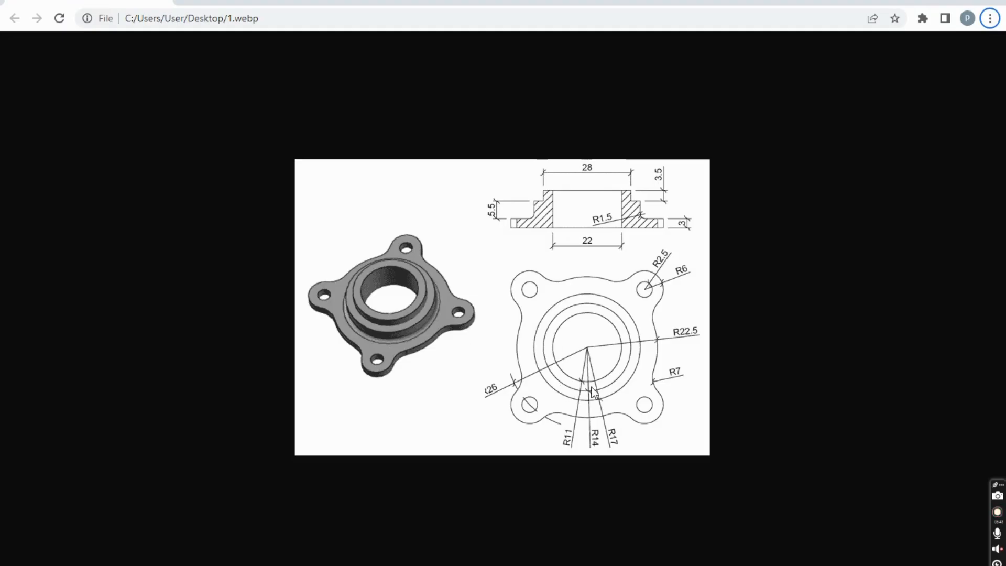
key(alt+Tab)
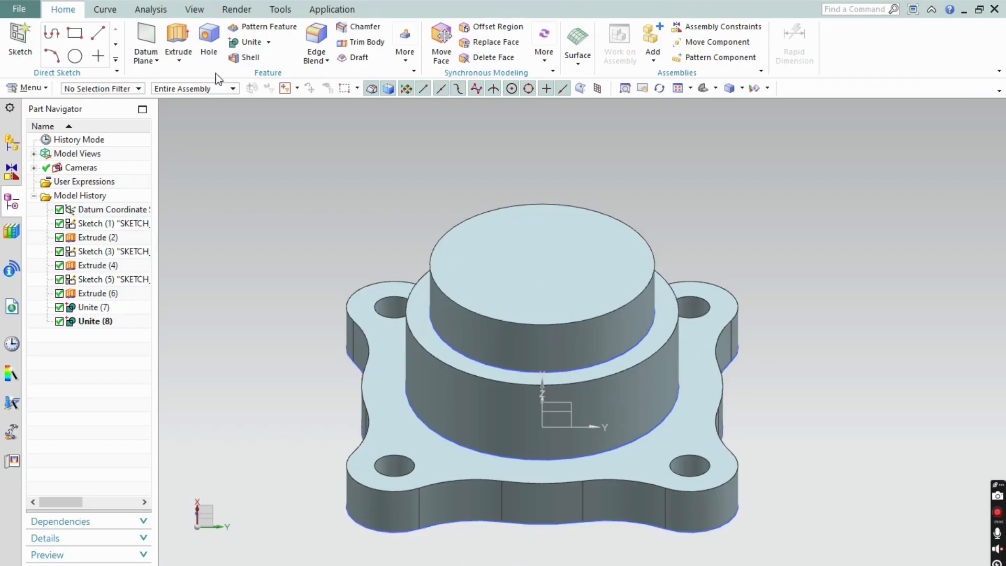
click(19, 42)
click(567, 310)
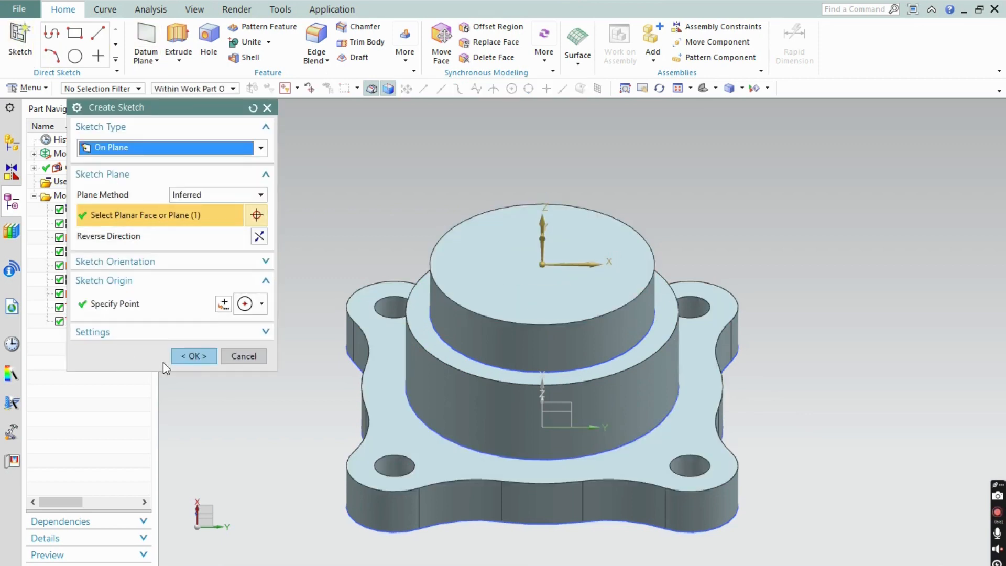
click(193, 355)
click(174, 33)
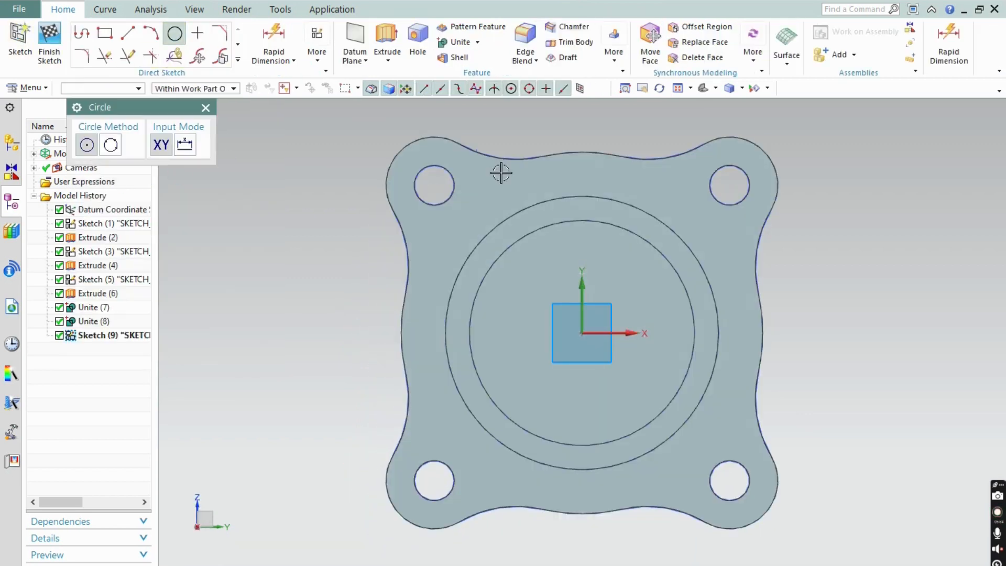
click(582, 333)
text(1)
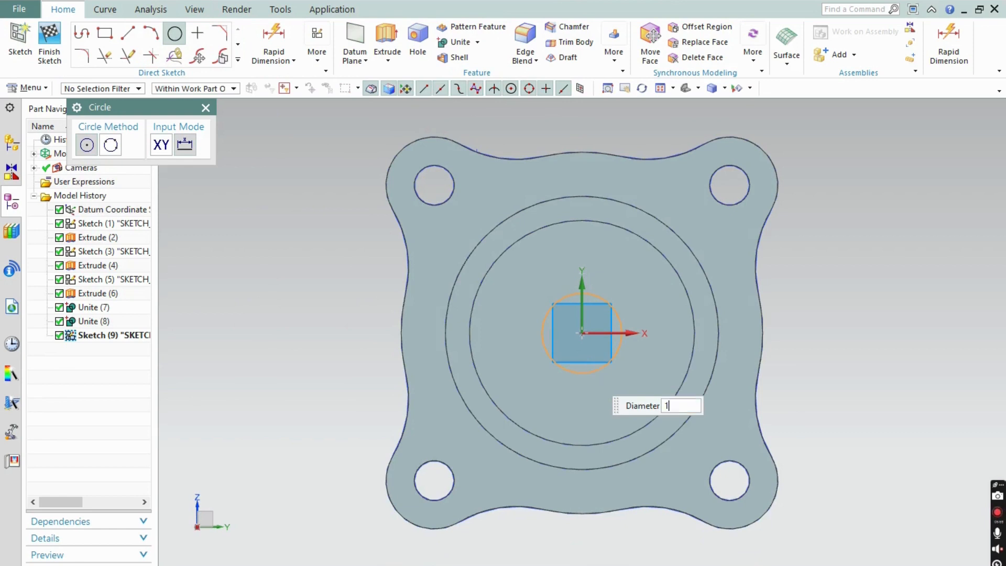
text(1)
key(Return)
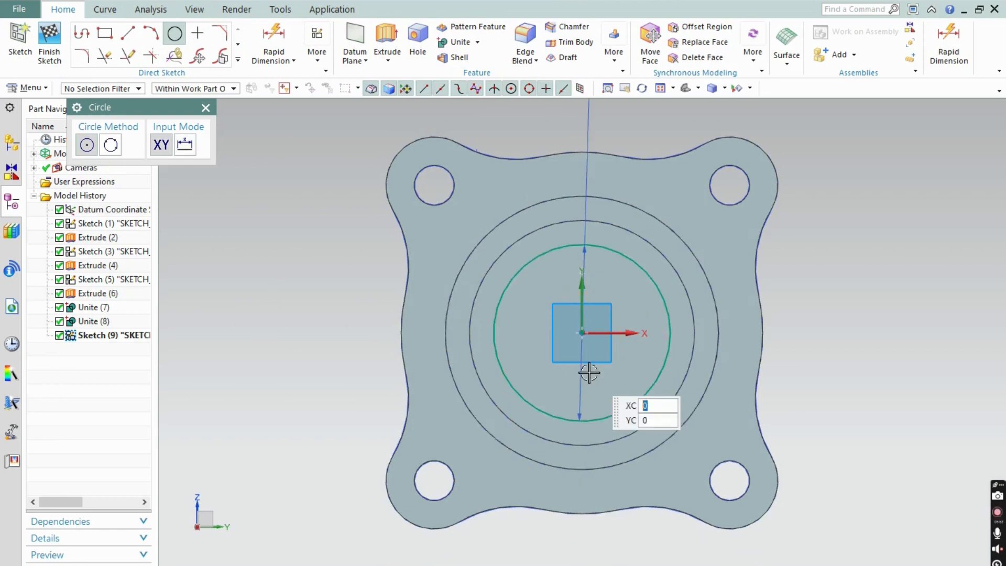
key(Escape)
Step: Extrude the 11 mm circle 16 mm down through the boss and plate with the Boolean set to Subtract
scroll(378, 340, down, 2)
middle_drag(693, 349, 730, 190)
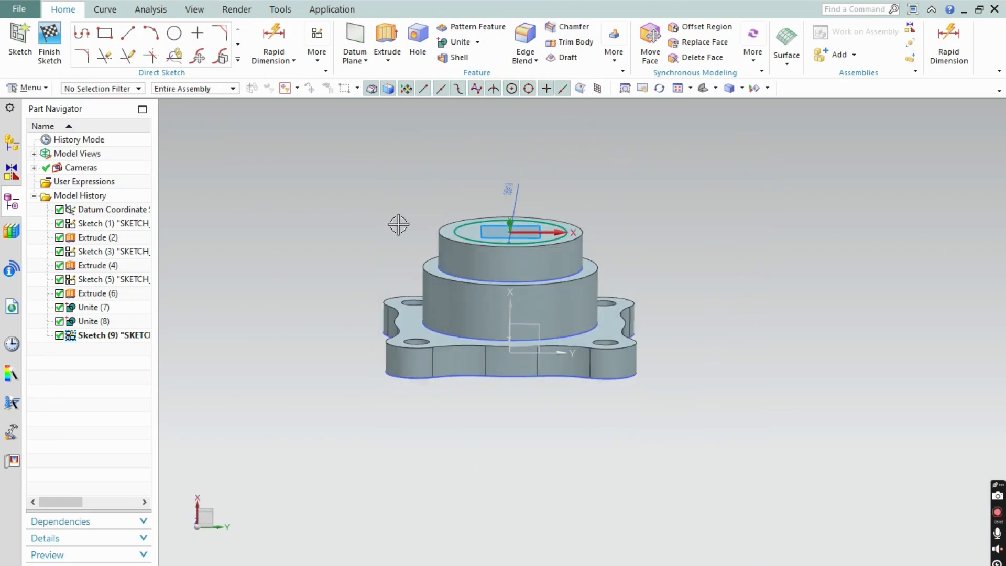
click(384, 46)
drag(510, 193, 526, 391)
click(231, 369)
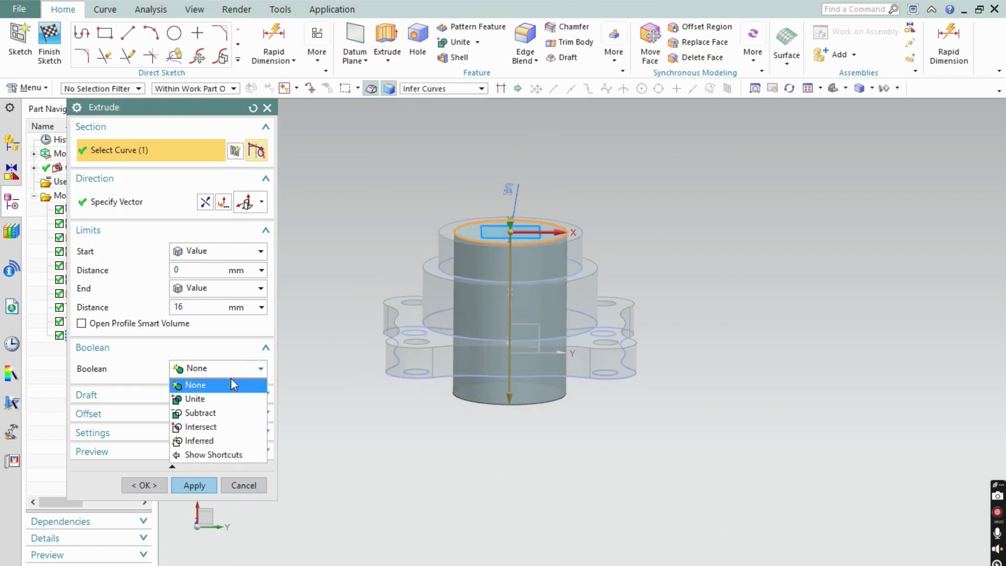
click(215, 413)
click(194, 509)
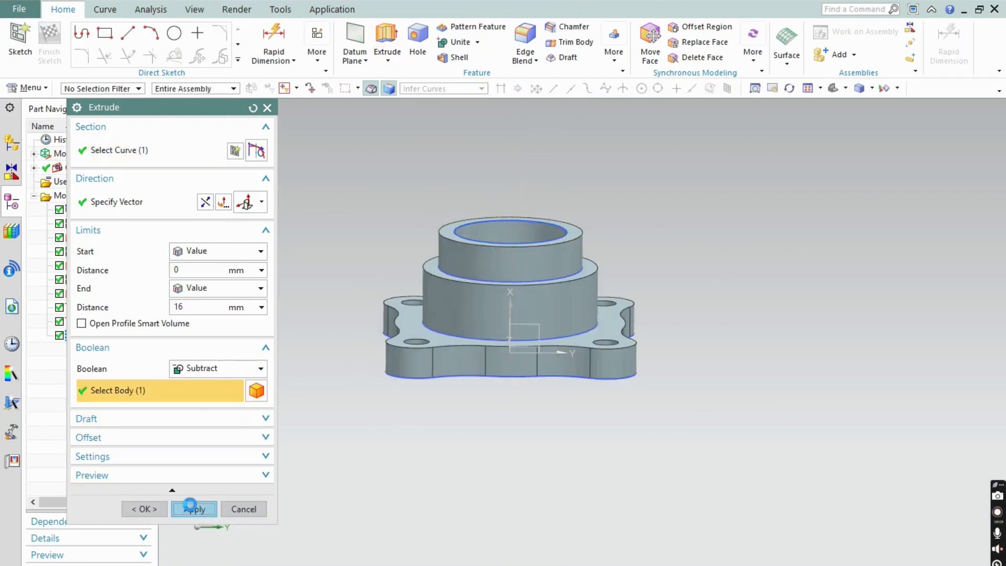
click(251, 514)
Step: Hide all sketches in the model using Show and Hide
middle_drag(539, 428, 501, 461)
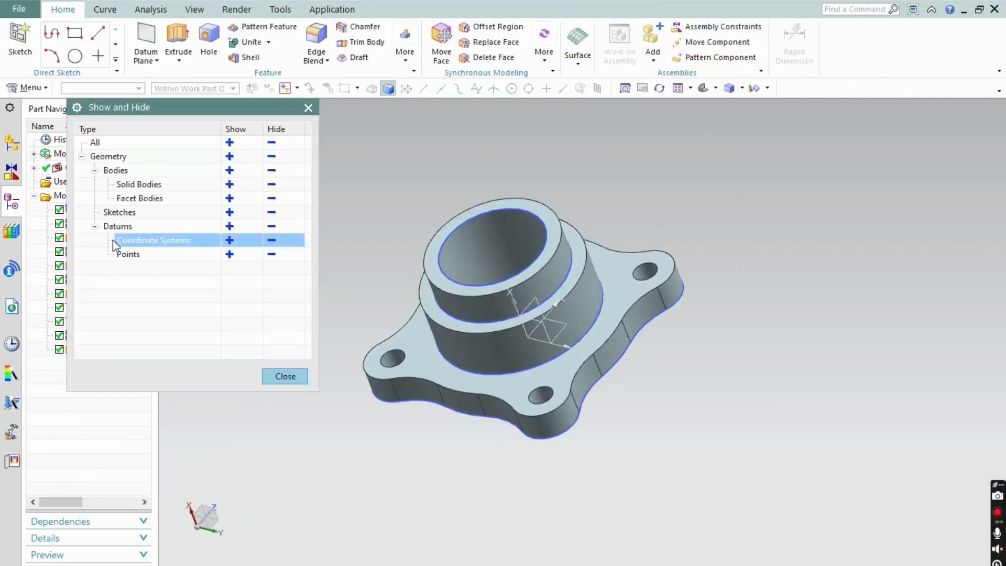
click(271, 212)
click(296, 377)
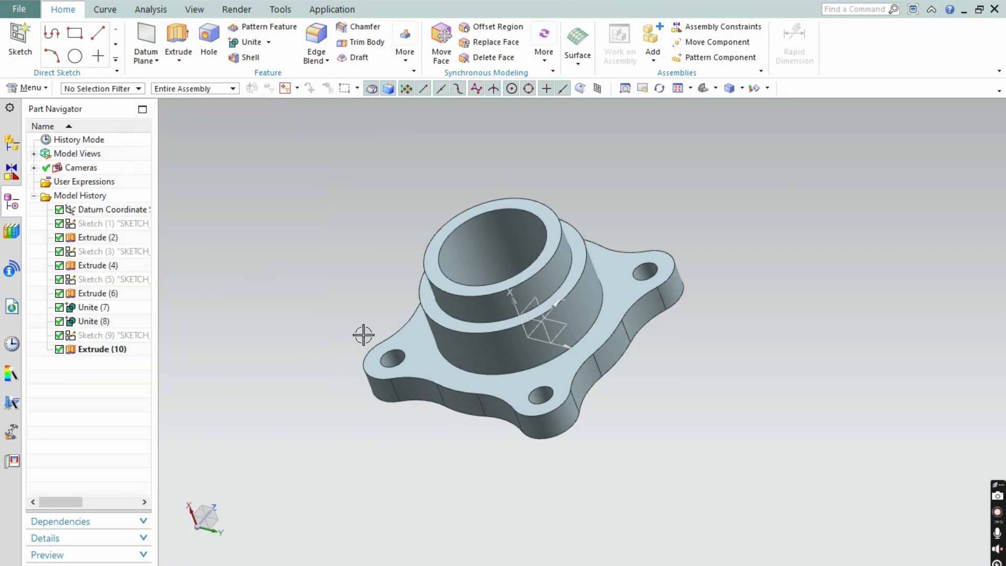
Step: Turn on True Shading for the finished flange and compare it with the reference drawing
scroll(363, 334, down, 3)
middle_drag(597, 346, 430, 260)
click(236, 9)
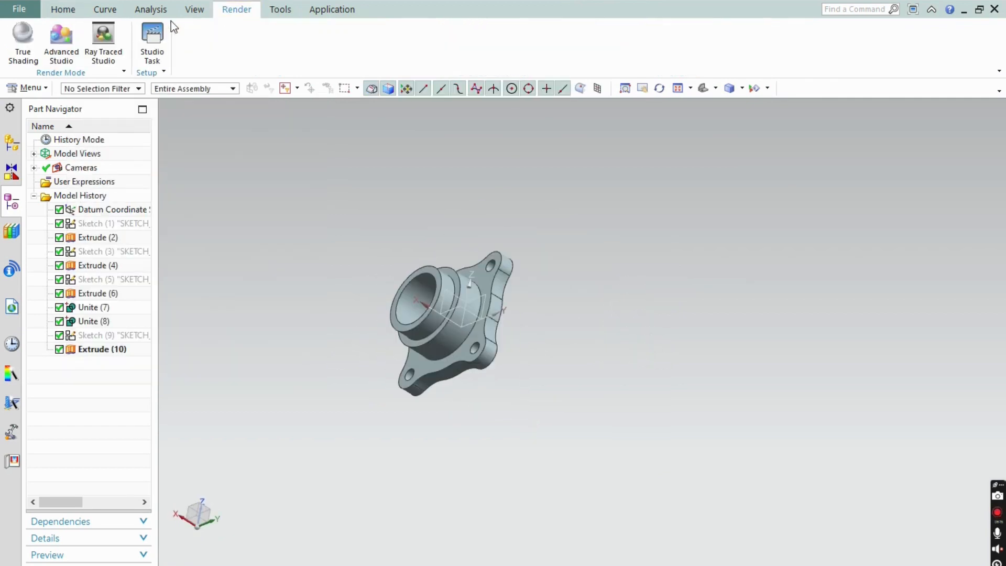
click(23, 41)
mouse_move(552, 301)
middle_down()
mouse_move(627, 283)
mouse_move(607, 257)
mouse_move(555, 238)
mouse_move(502, 275)
mouse_move(522, 211)
mouse_move(498, 162)
mouse_move(517, 234)
mouse_move(540, 227)
mouse_move(531, 228)
middle_up()
scroll(498, 275, up, 3)
key(alt+Tab)
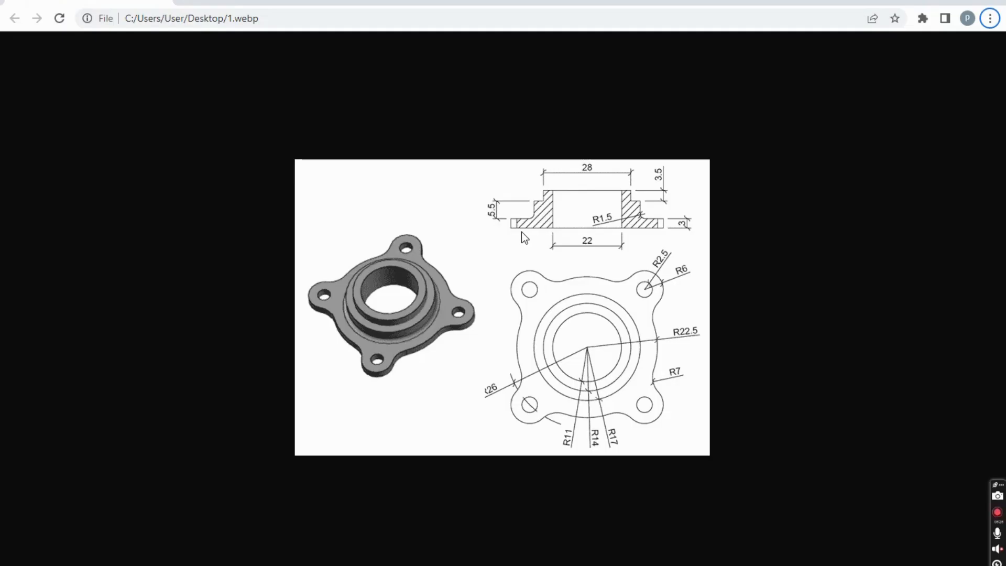
key(alt+Tab)
click(30, 11)
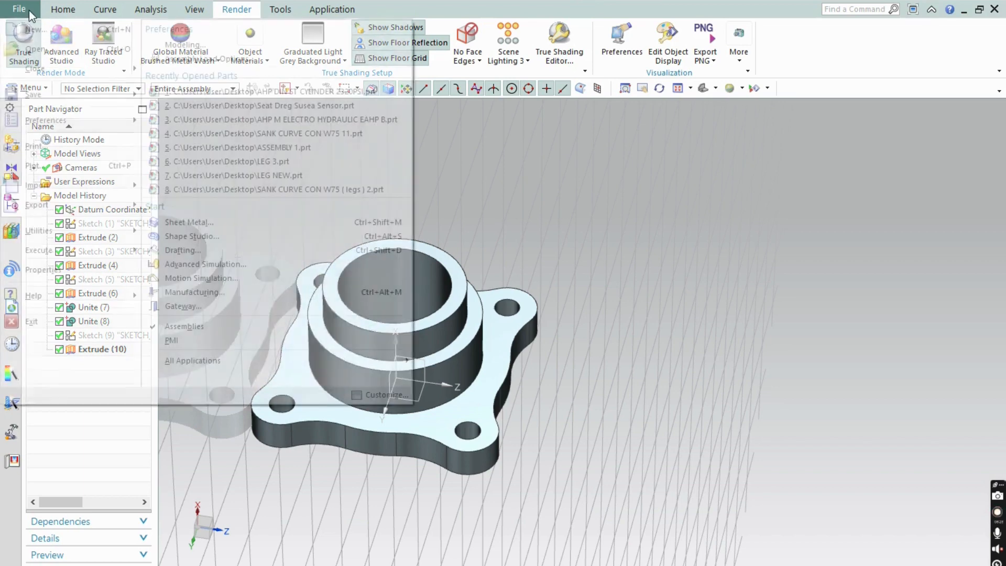
mouse_move(49, 97)
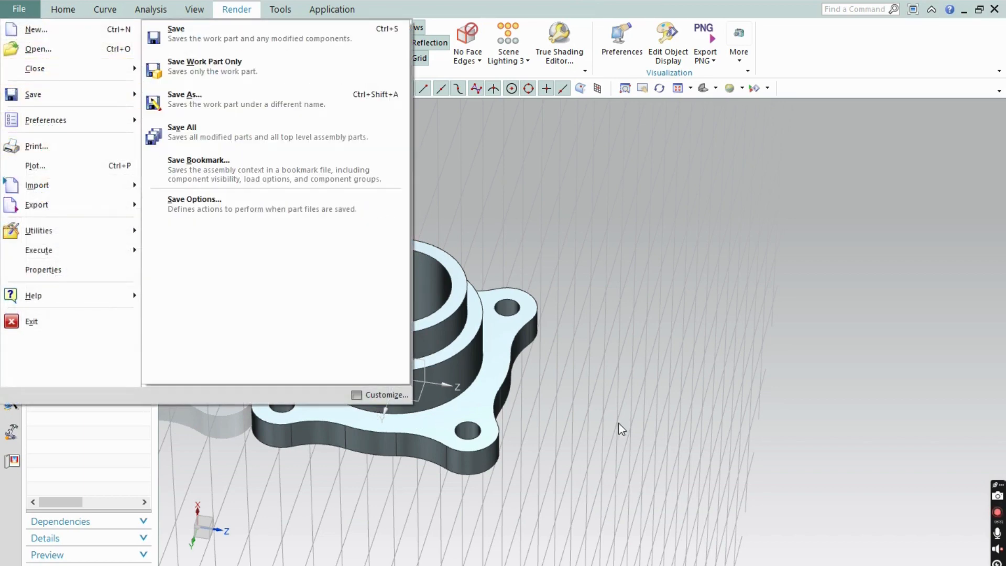
click(994, 506)
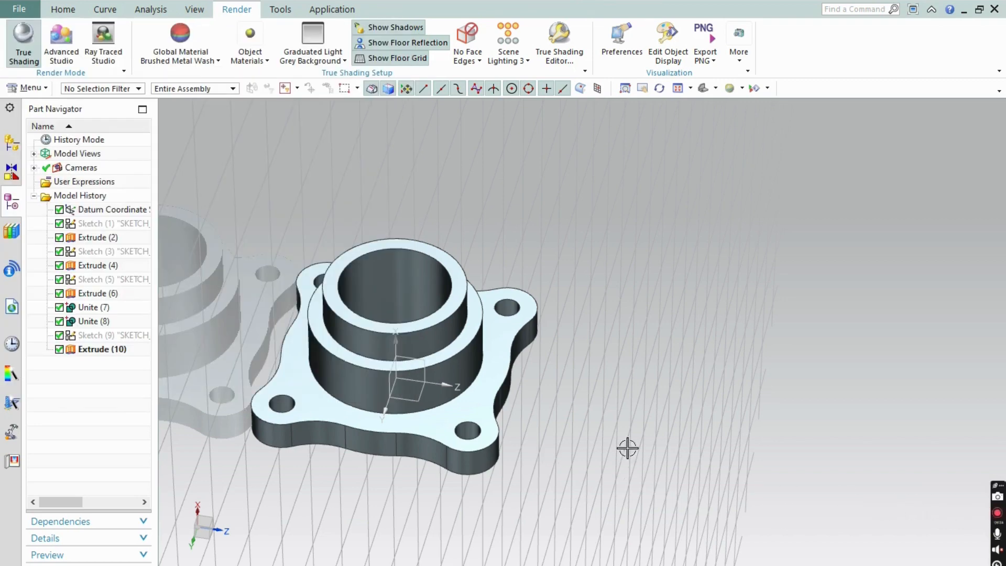